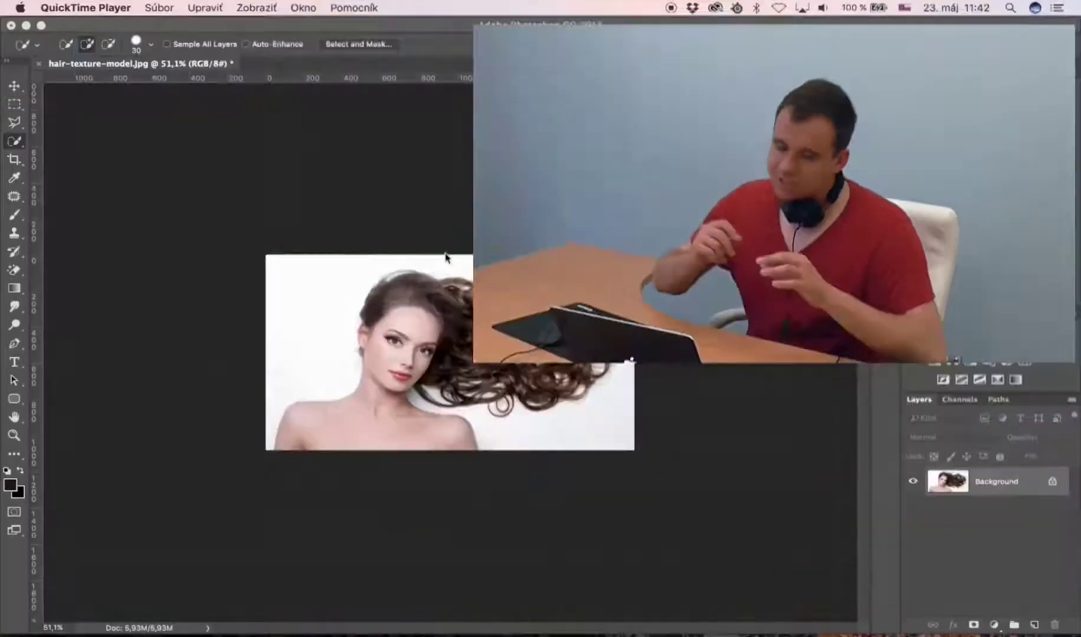
Quick-select the model's shoulders, neck and face and copy her onto a new layer.
{"action": "scroll", "coordinate": [725, 388], "scroll_direction": "up", "scroll_amount": 5}
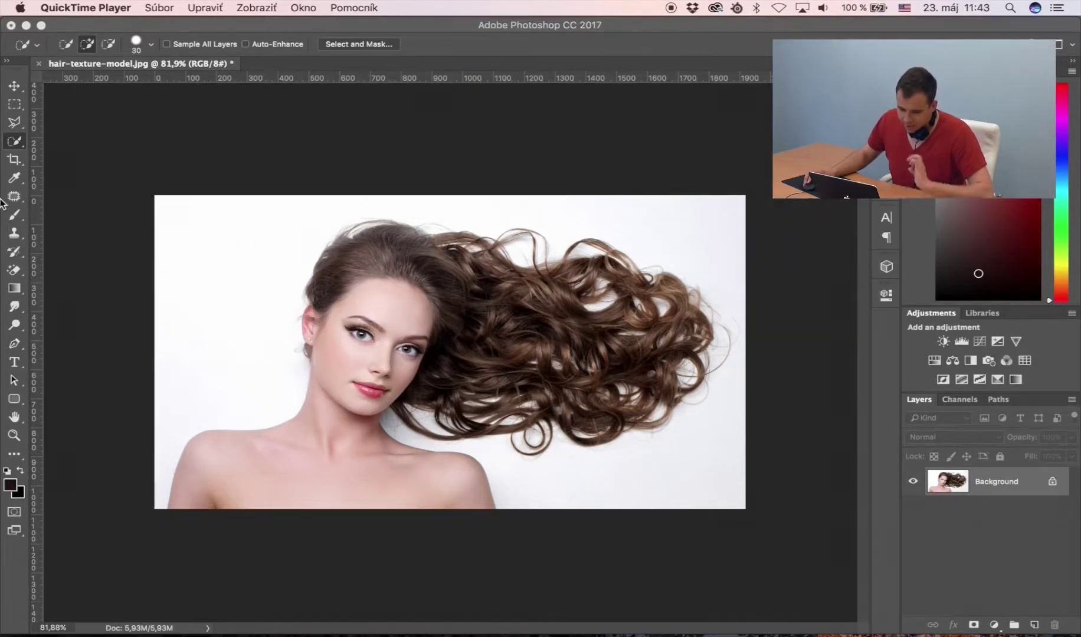
{"action": "left_click", "coordinate": [17, 142]}
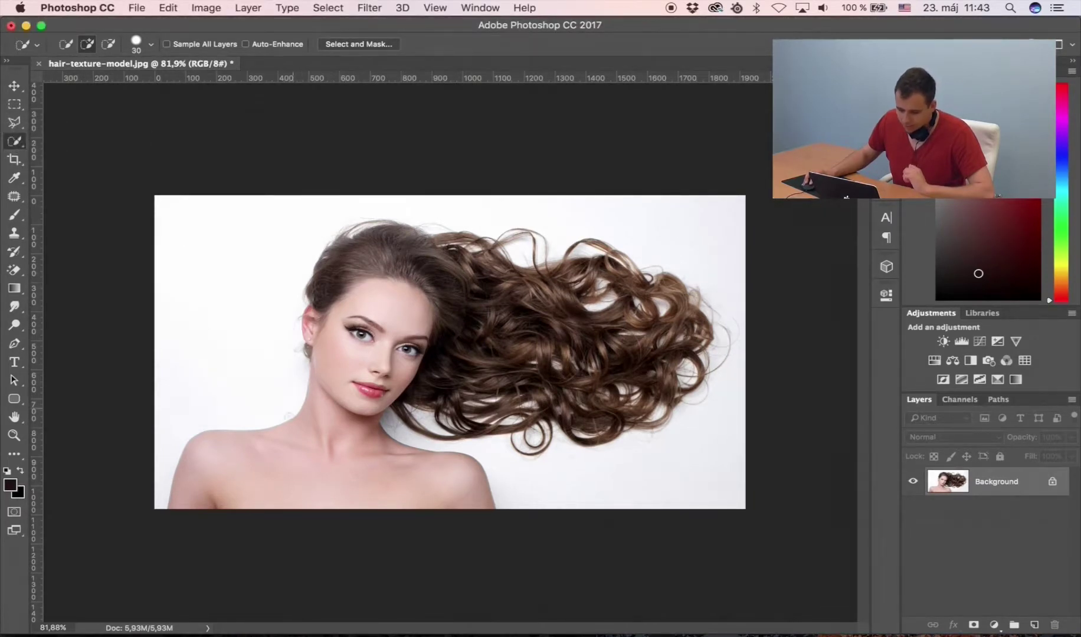
{"action": "left_click_drag", "start_coordinate": [237, 477], "coordinate": [280, 469]}
{"action": "mouse_move", "coordinate": [368, 461]}
{"action": "left_mouse_down"}
{"action": "mouse_move", "coordinate": [359, 289]}
{"action": "mouse_move", "coordinate": [442, 273]}
{"action": "mouse_move", "coordinate": [567, 385]}
{"action": "mouse_move", "coordinate": [610, 371]}
{"action": "mouse_move", "coordinate": [615, 318]}
{"action": "mouse_move", "coordinate": [575, 298]}
{"action": "mouse_move", "coordinate": [570, 342]}
{"action": "left_mouse_up"}
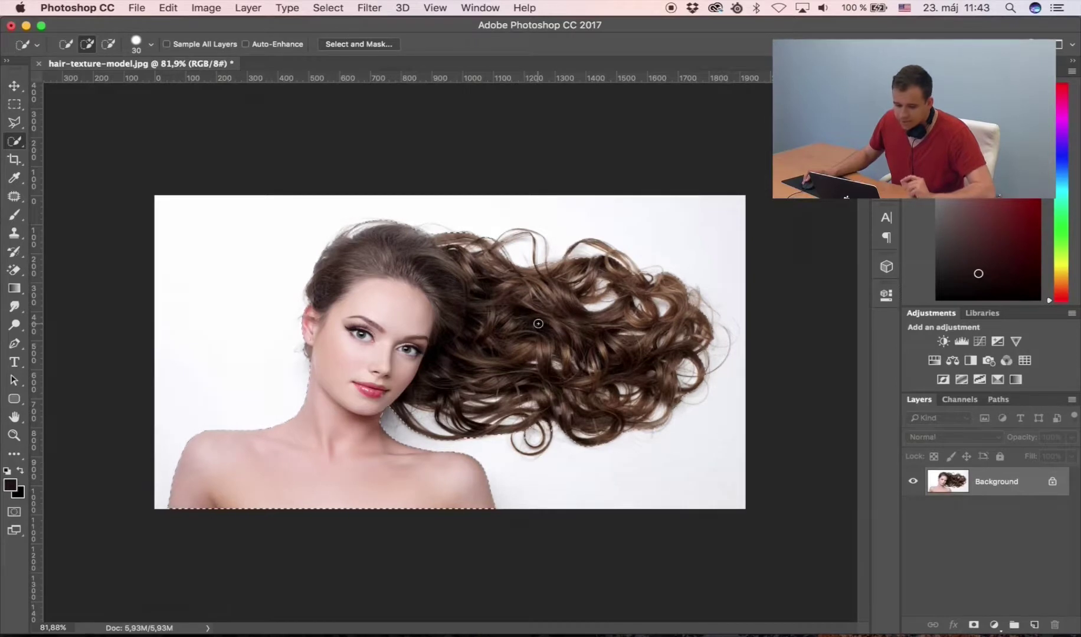
{"action": "key", "text": "ctrl+j"}
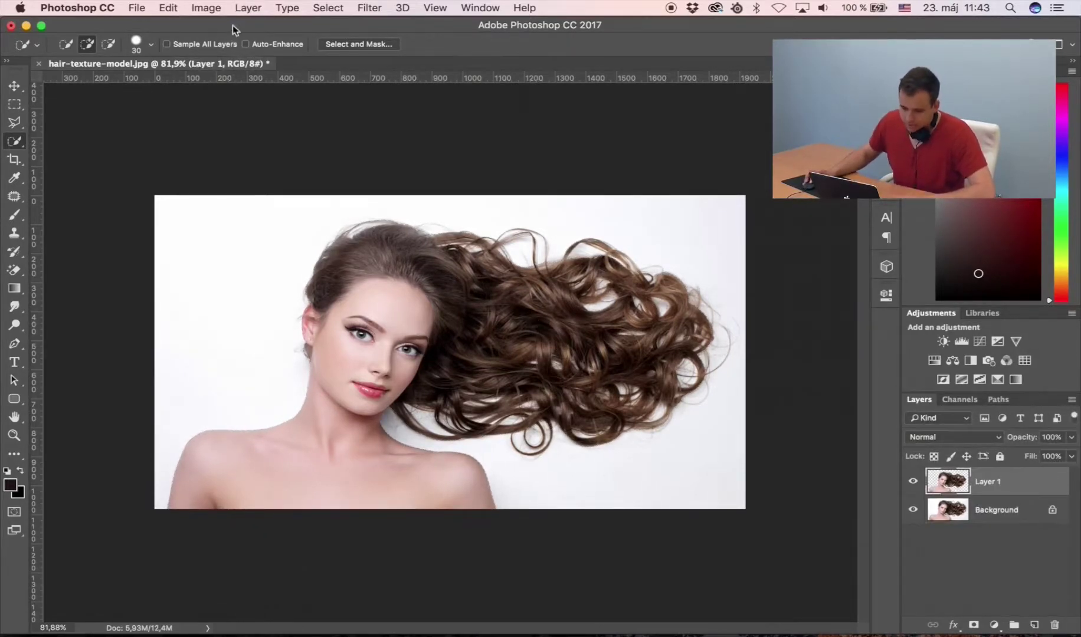
Hide the original Background layer so the copied model sits on transparency.
{"action": "left_click", "coordinate": [251, 7]}
{"action": "mouse_move", "coordinate": [255, 24]}
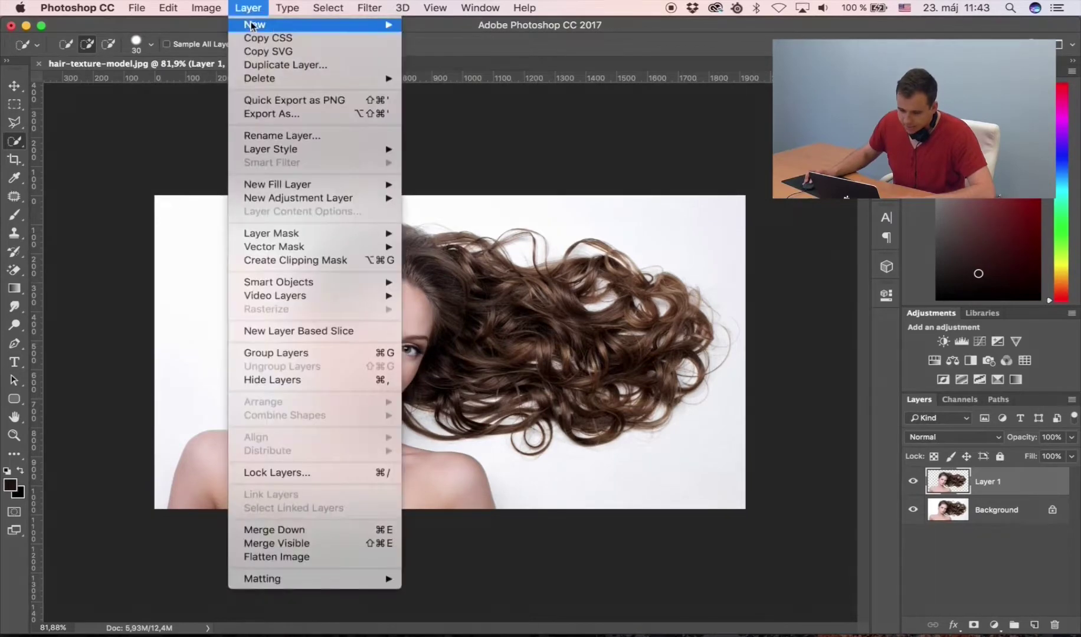
{"action": "left_click", "coordinate": [529, 266]}
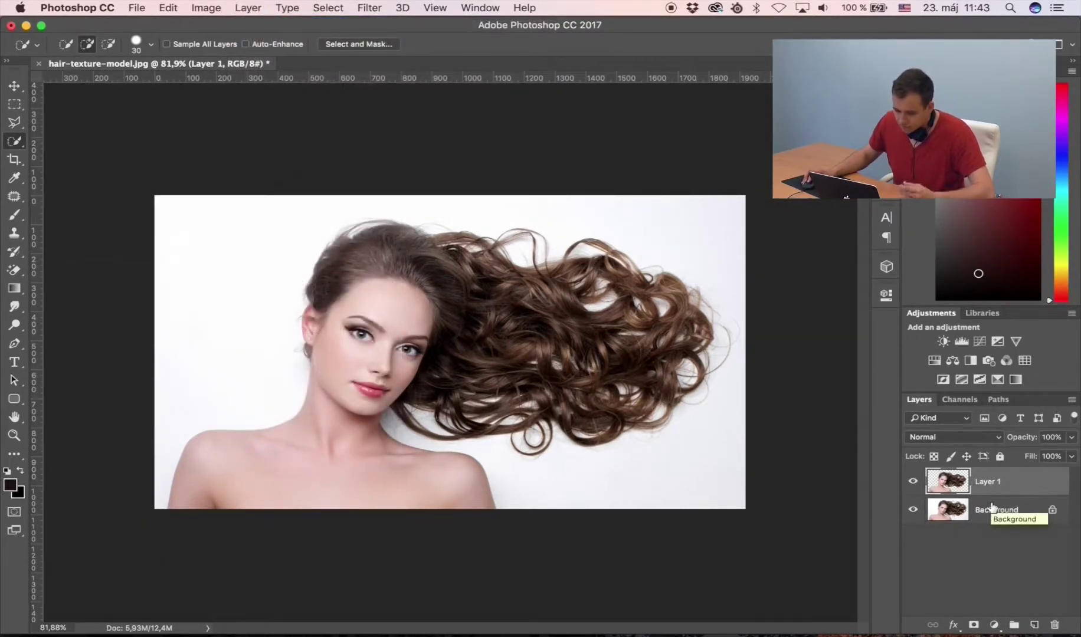
{"action": "left_click", "coordinate": [913, 510]}
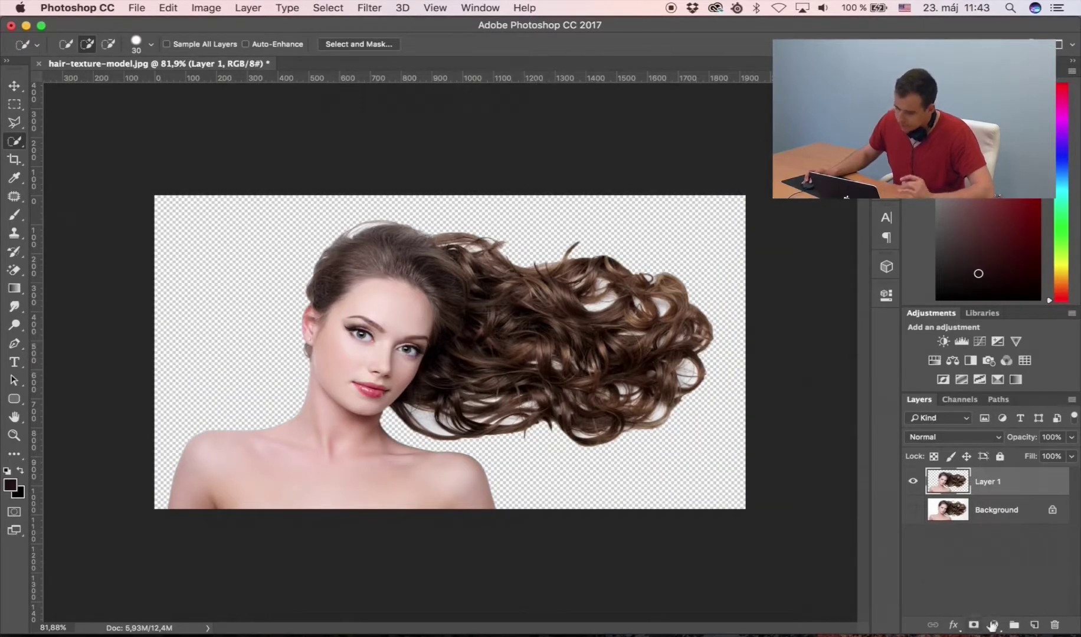
{"action": "left_click", "coordinate": [993, 625]}
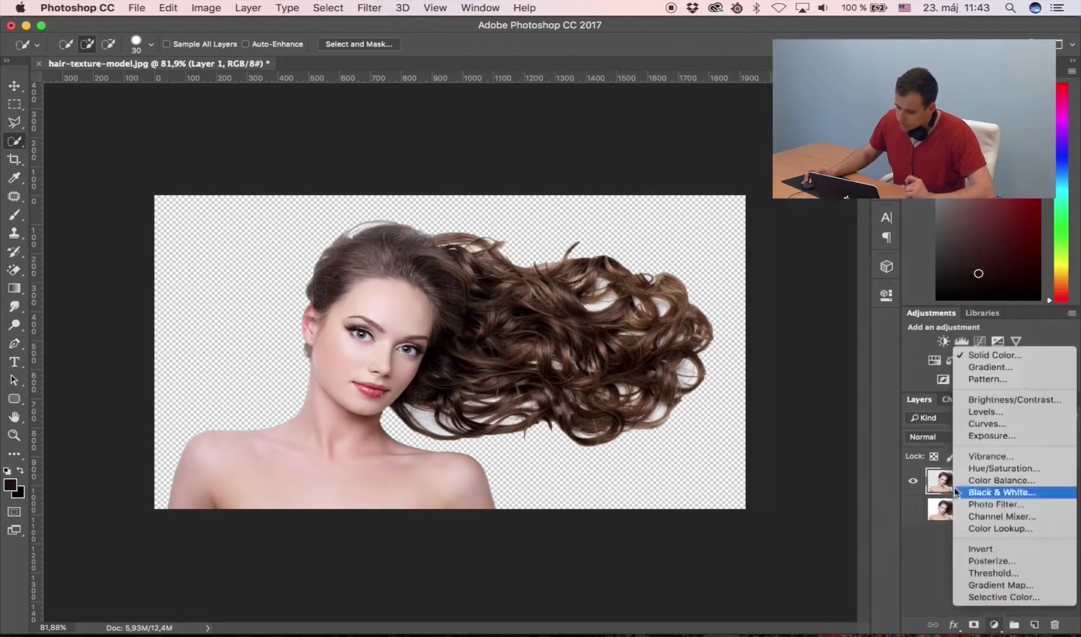
Add a #201313 solid colour fill and move Layer 1 above it.
{"action": "left_click", "coordinate": [995, 355]}
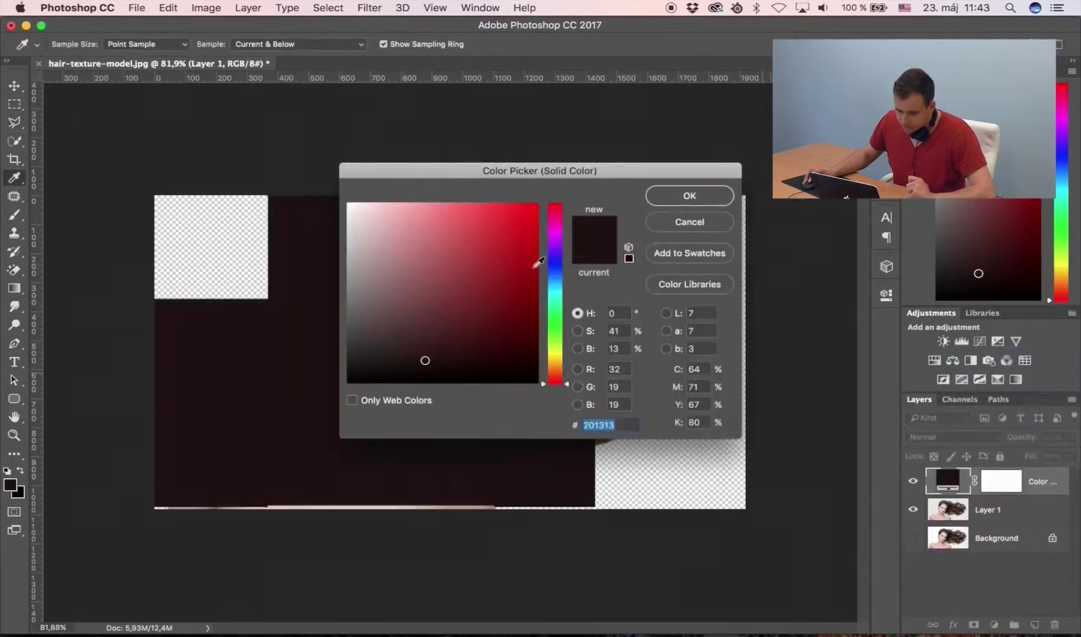
{"action": "left_click", "coordinate": [659, 199]}
{"action": "mouse_move", "coordinate": [948, 508]}
{"action": "left_mouse_down"}
{"action": "mouse_move", "coordinate": [952, 520]}
{"action": "mouse_move", "coordinate": [950, 475]}
{"action": "left_mouse_up"}
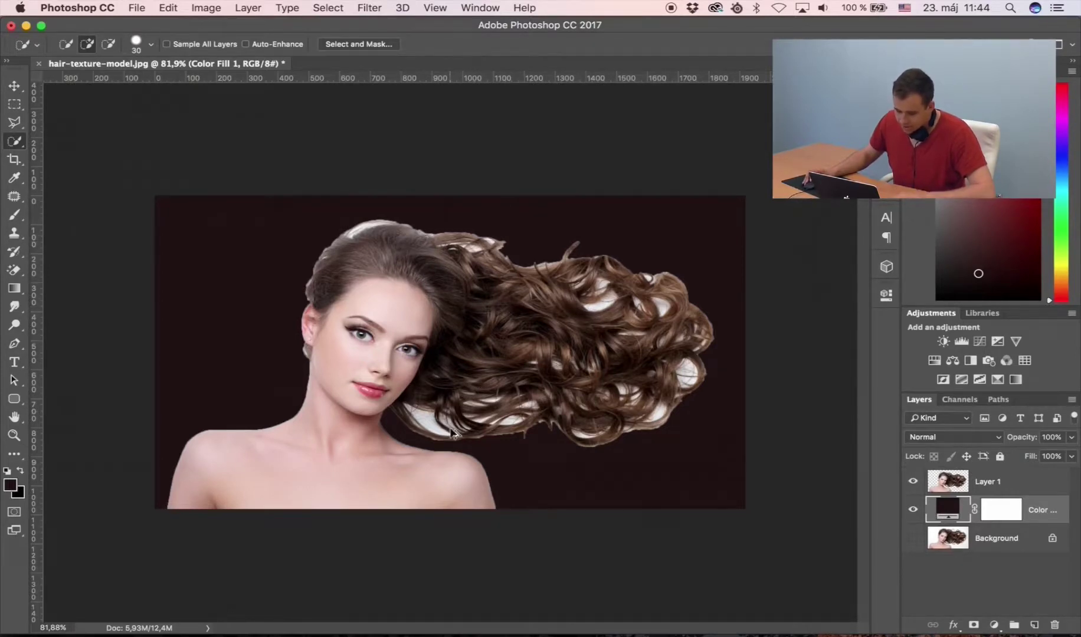
Zoom in to inspect the white patches left between the curls.
{"action": "scroll", "coordinate": [451, 434], "scroll_direction": "up", "scroll_amount": 3}
{"action": "scroll", "coordinate": [453, 413], "scroll_direction": "up", "scroll_amount": 3}
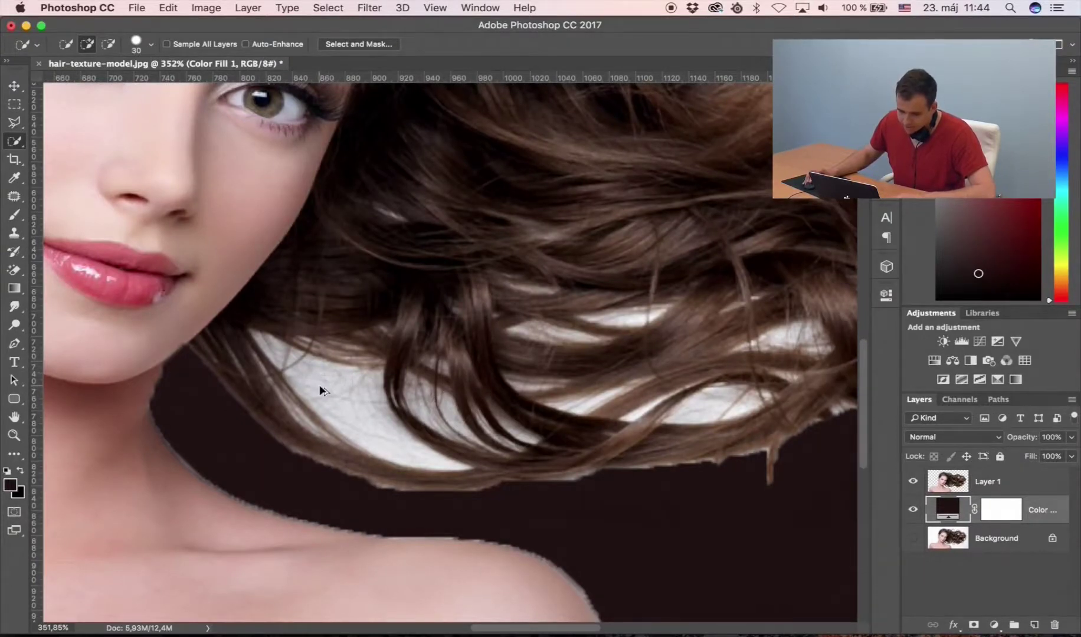
{"action": "scroll", "coordinate": [319, 391], "scroll_direction": "up", "scroll_amount": 1}
{"action": "scroll", "coordinate": [290, 394], "scroll_direction": "up", "scroll_amount": 2}
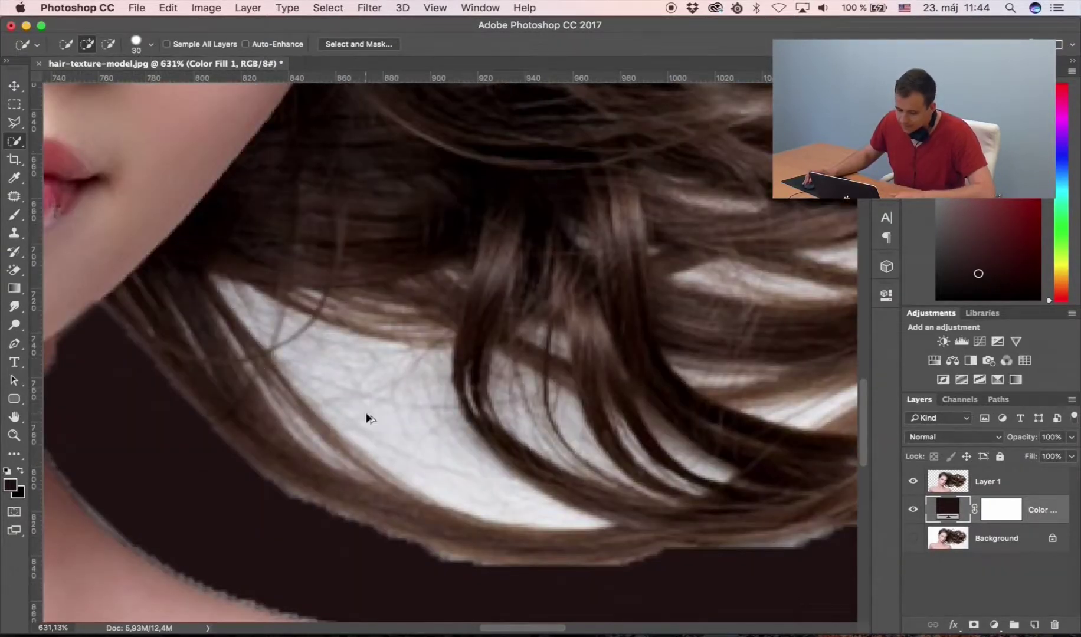
{"action": "scroll", "coordinate": [366, 418], "scroll_direction": "down", "scroll_amount": 2}
{"action": "scroll", "coordinate": [367, 418], "scroll_direction": "down", "scroll_amount": 2}
{"action": "scroll", "coordinate": [367, 418], "scroll_direction": "down", "scroll_amount": 3}
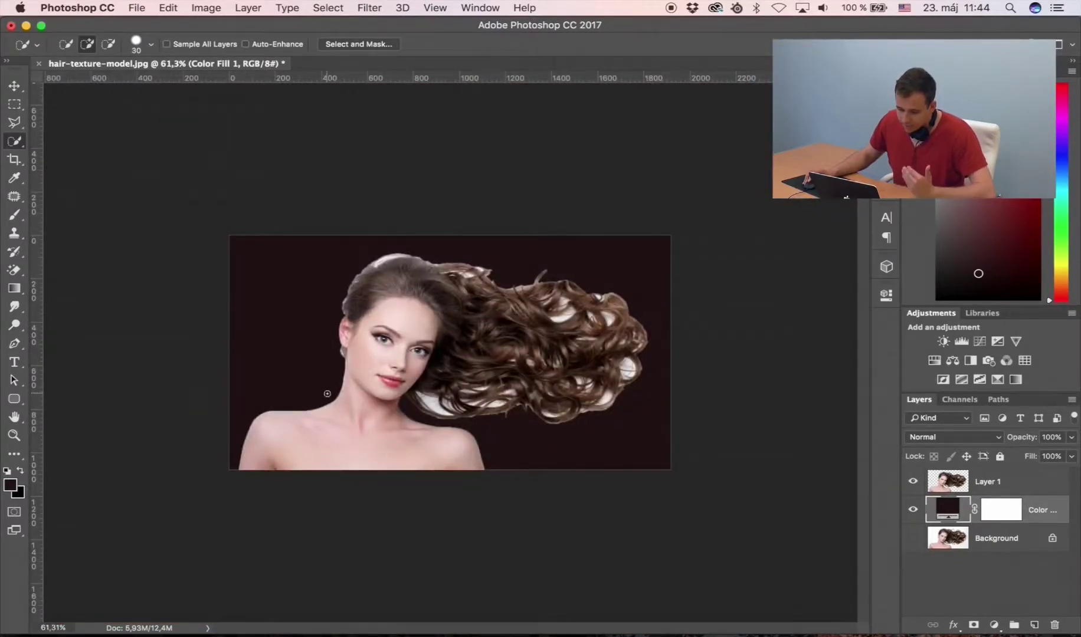
{"action": "left_click_drag", "start_coordinate": [957, 487], "coordinate": [1065, 625]}
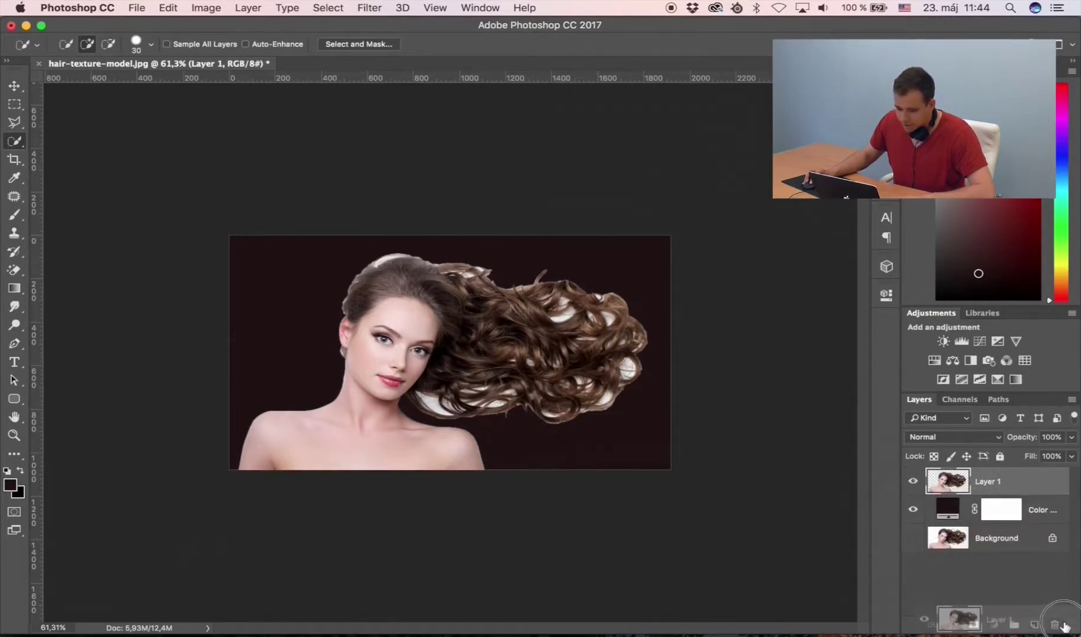
Delete Layer 1, hide the fill, reactivate Background, and quick-select the model's face and hair.
{"action": "left_click_drag", "start_coordinate": [1065, 624], "coordinate": [1056, 624]}
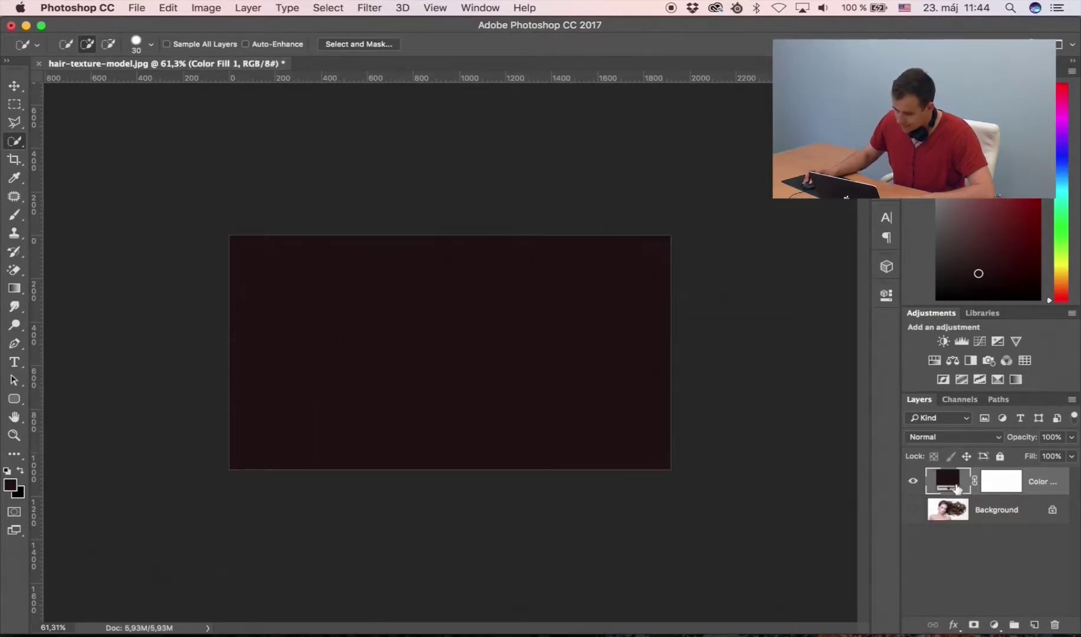
{"action": "left_click", "coordinate": [912, 481]}
{"action": "left_click", "coordinate": [913, 509]}
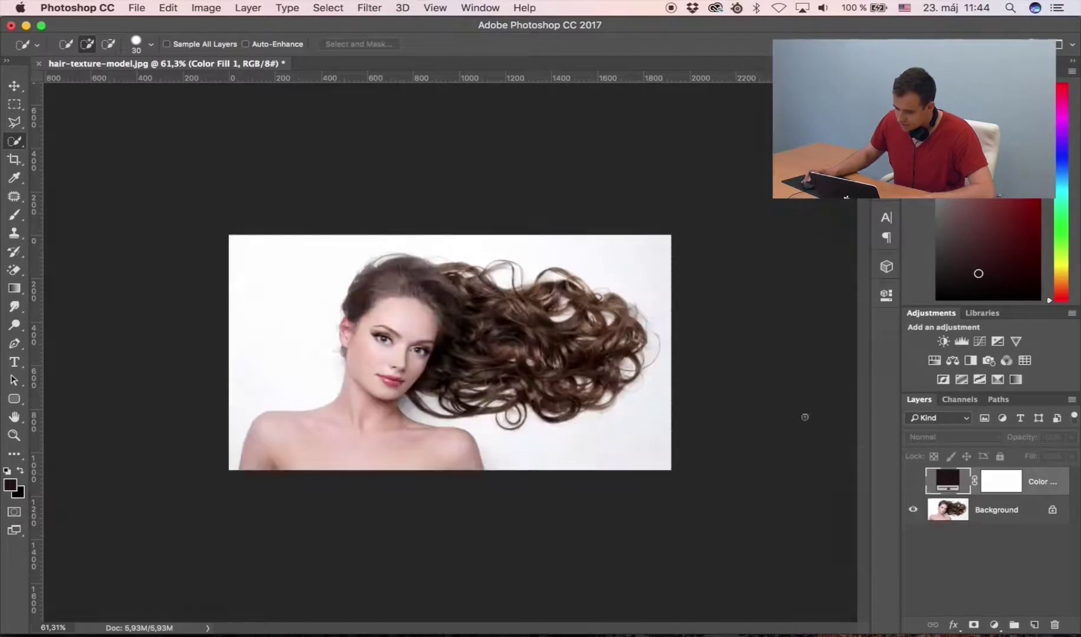
{"action": "left_click", "coordinate": [984, 512]}
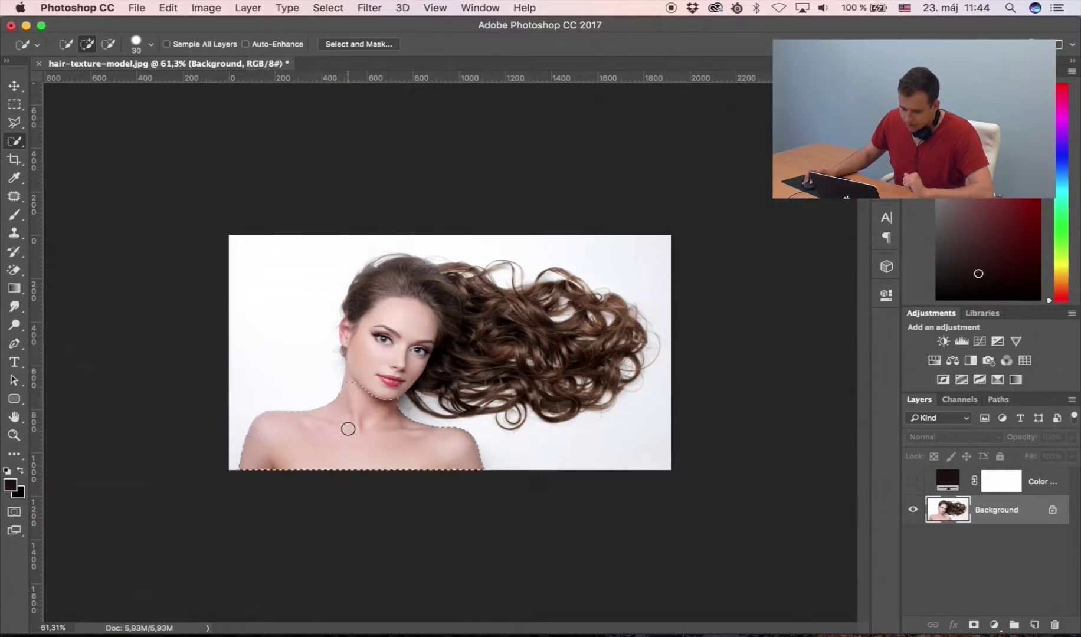
{"action": "mouse_move", "coordinate": [486, 321]}
{"action": "left_mouse_down"}
{"action": "mouse_move", "coordinate": [547, 362]}
{"action": "mouse_move", "coordinate": [513, 380]}
{"action": "mouse_move", "coordinate": [427, 370]}
{"action": "mouse_move", "coordinate": [579, 311]}
{"action": "mouse_move", "coordinate": [603, 354]}
{"action": "mouse_move", "coordinate": [596, 377]}
{"action": "left_mouse_up"}
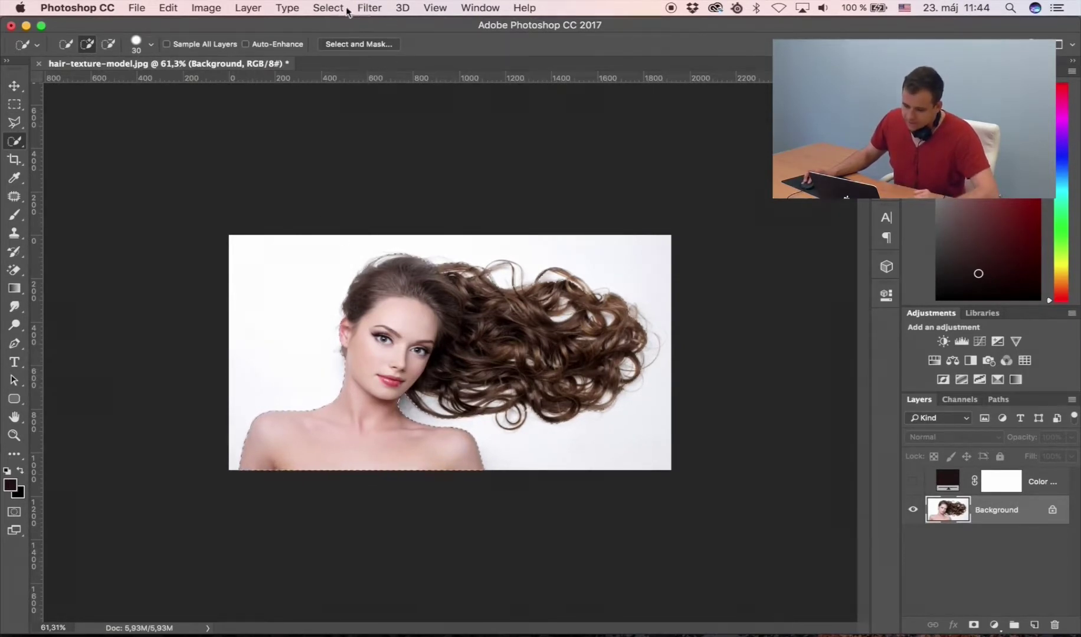
{"action": "left_click", "coordinate": [328, 8]}
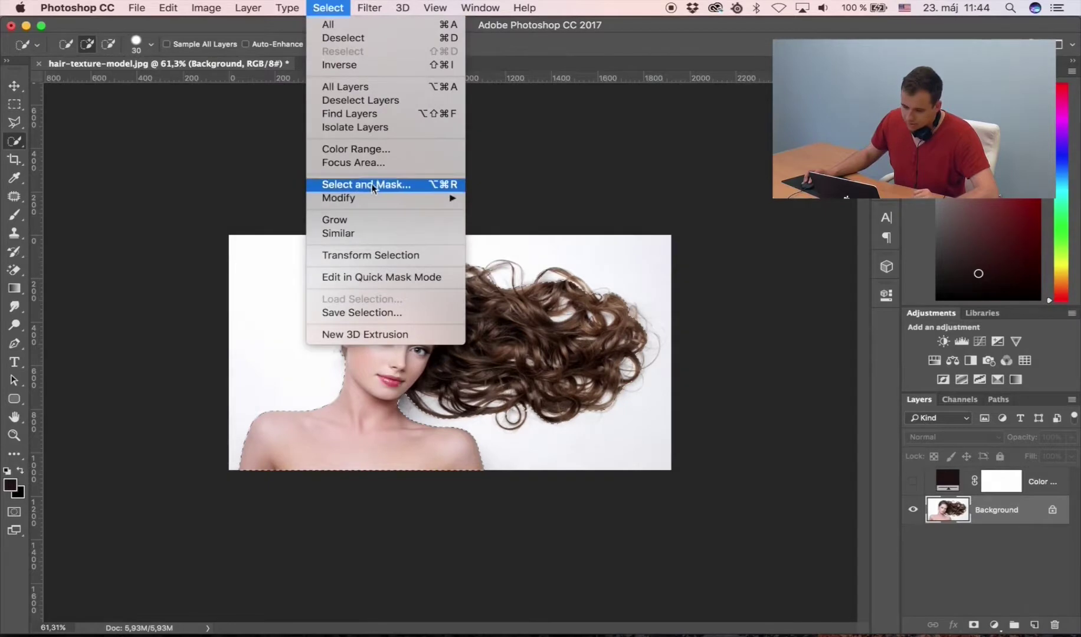
Launch the Select and Mask workspace on the model selection with Ctrl+Alt+R.
{"action": "left_click", "coordinate": [459, 187]}
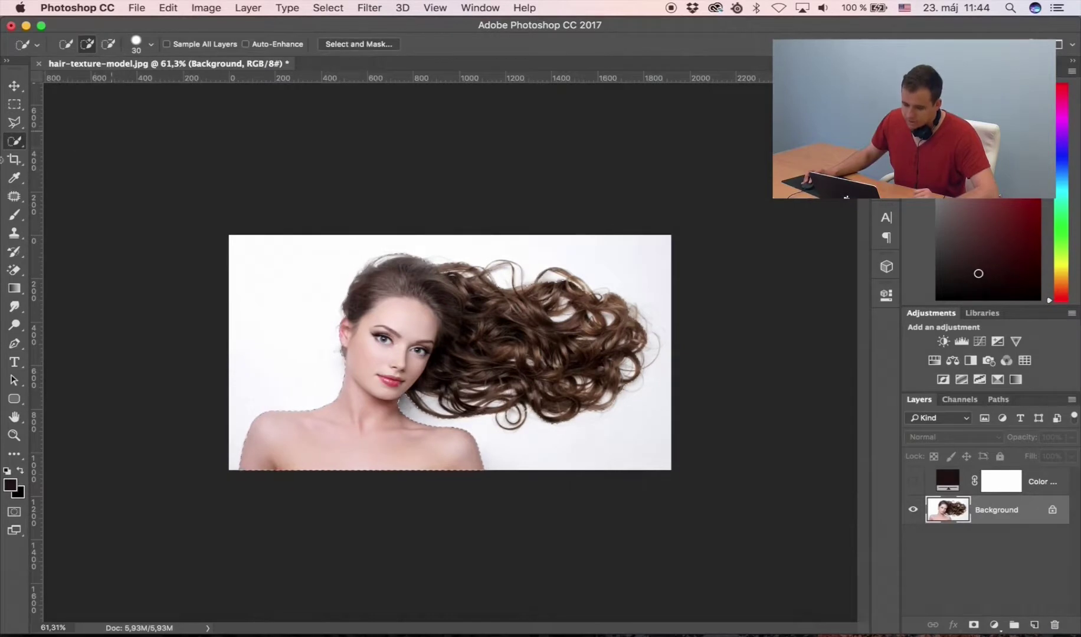
{"action": "left_click", "coordinate": [19, 129]}
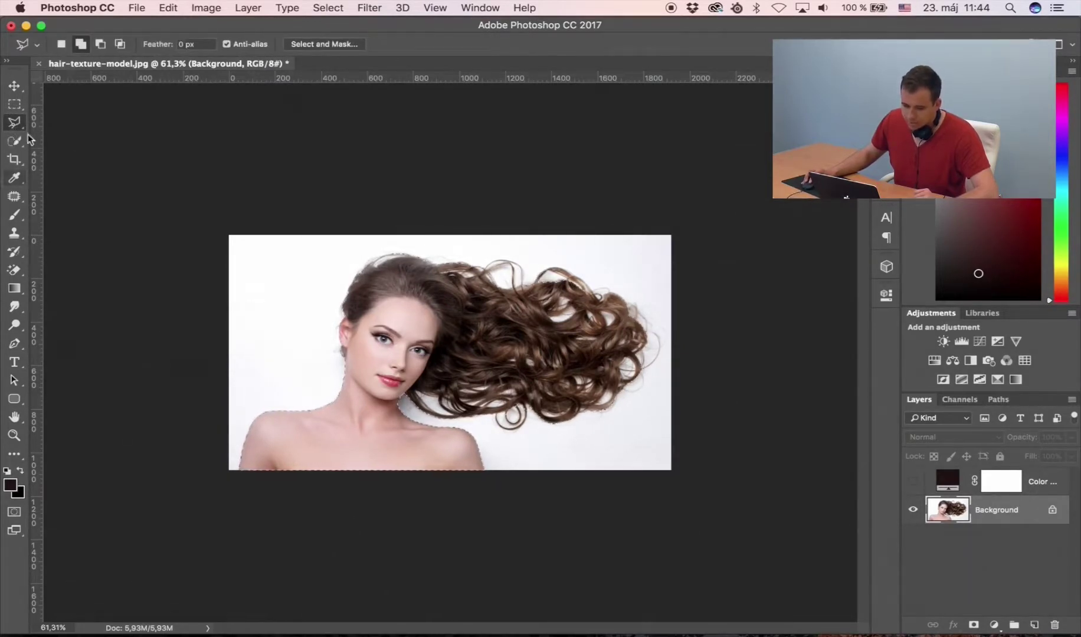
{"action": "left_click", "coordinate": [20, 106]}
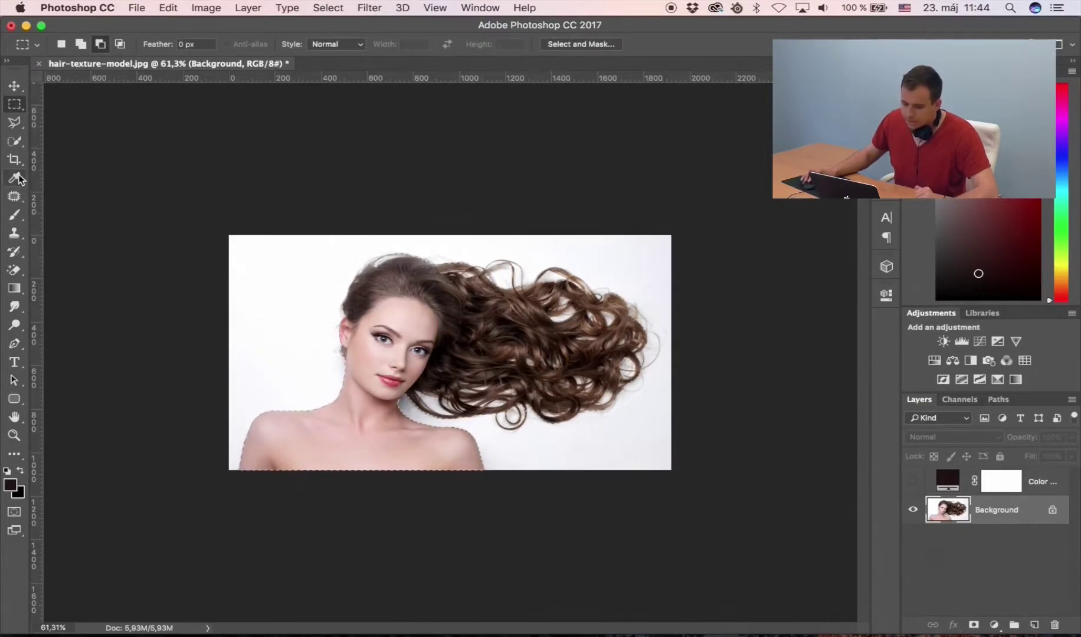
{"action": "key", "text": "ctrl+alt+r"}
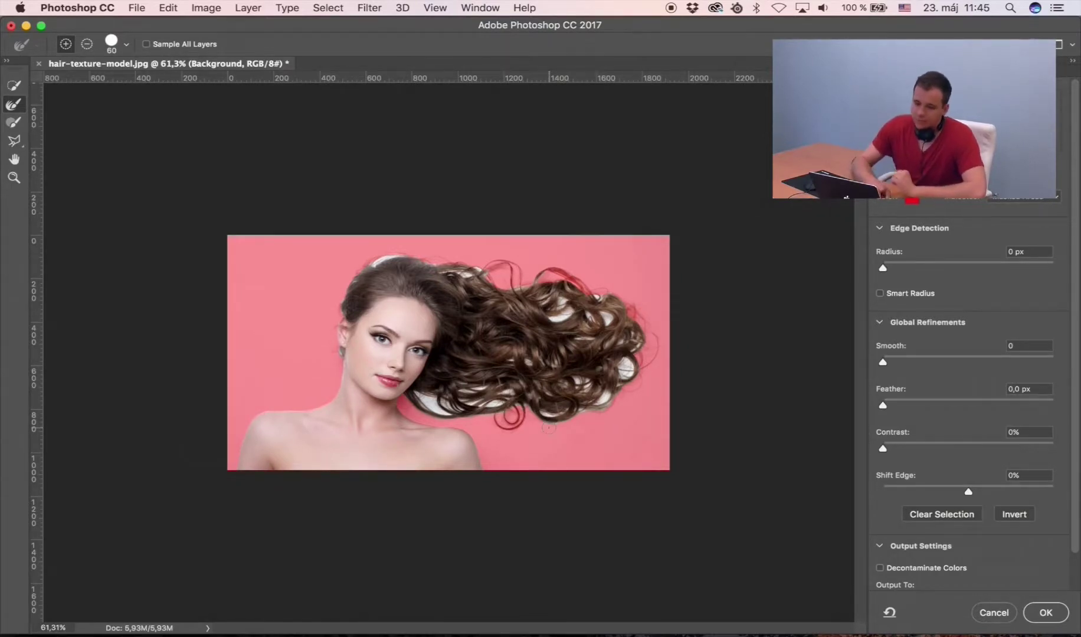
Browse the Select menu and try the Quick Selection and Refine Edge brushes.
{"action": "left_click", "coordinate": [328, 8]}
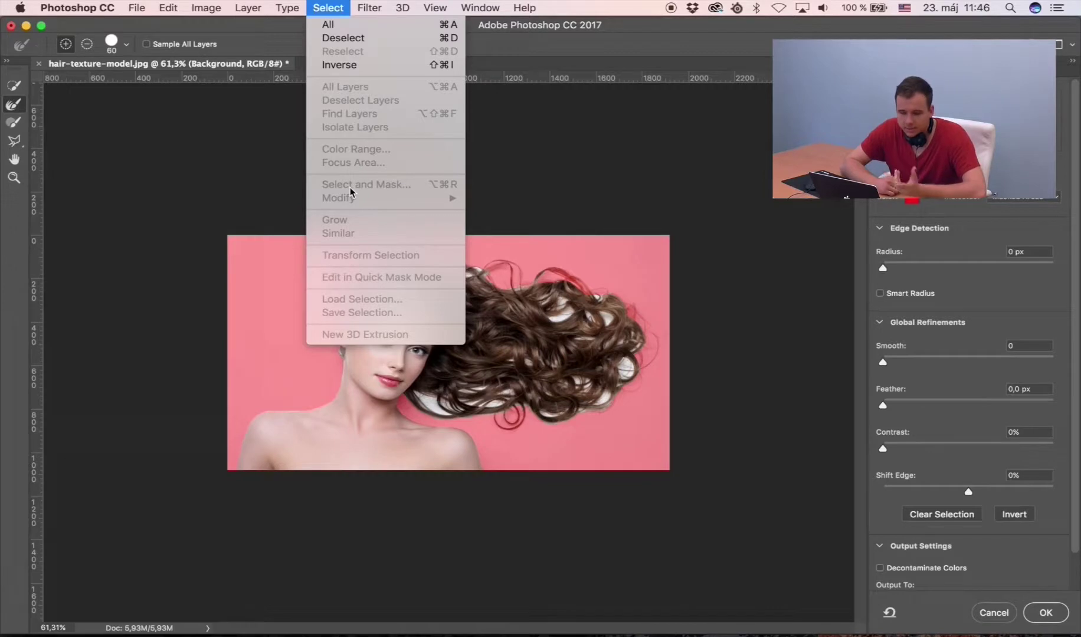
{"action": "left_click", "coordinate": [229, 211]}
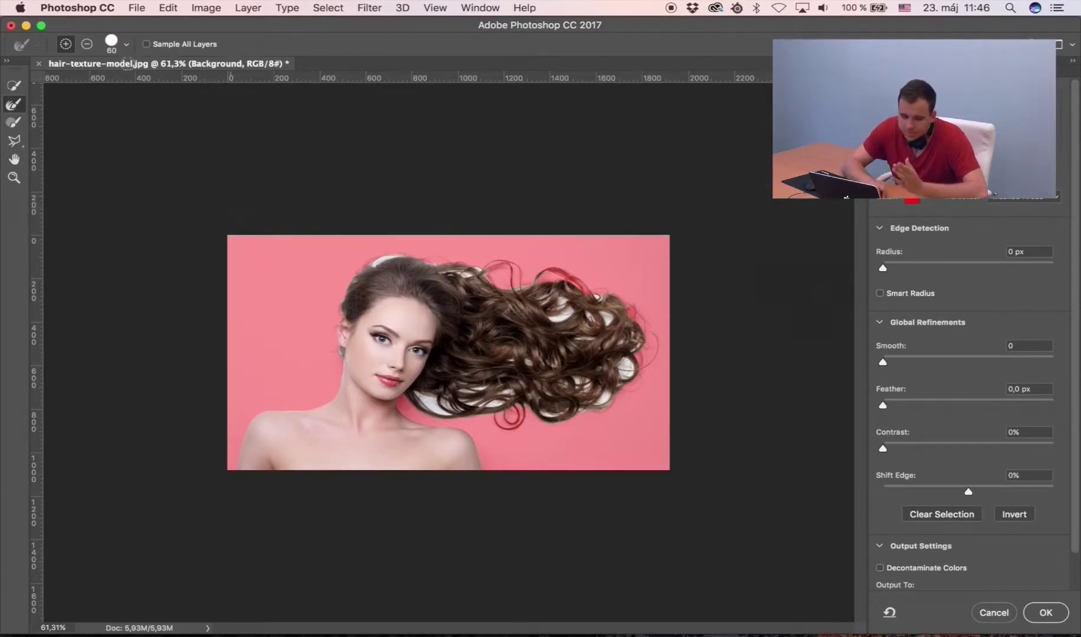
{"action": "left_click", "coordinate": [15, 86]}
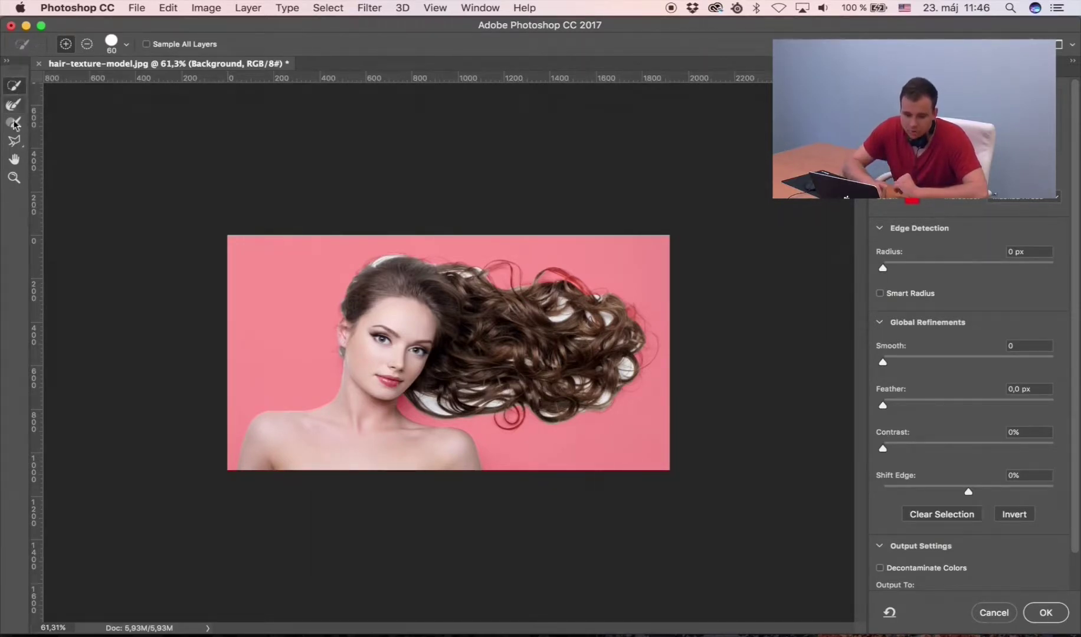
{"action": "left_click", "coordinate": [13, 106]}
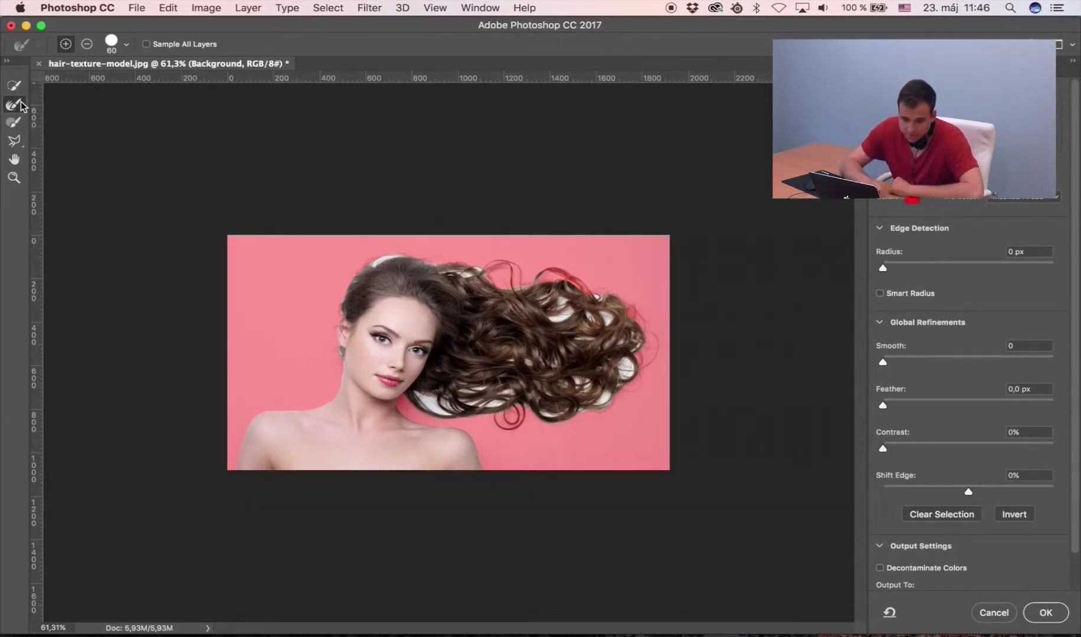
{"action": "left_click", "coordinate": [14, 91]}
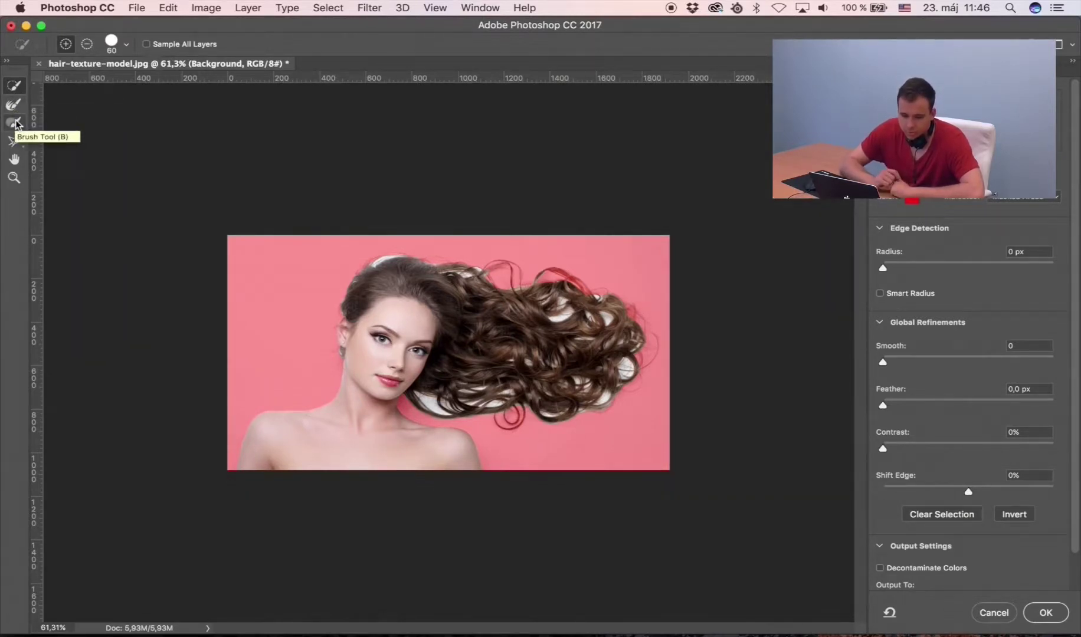
Zoom into the curly hair, pan to frame it, and pick the Refine Edge Brush.
{"action": "left_click", "coordinate": [15, 159]}
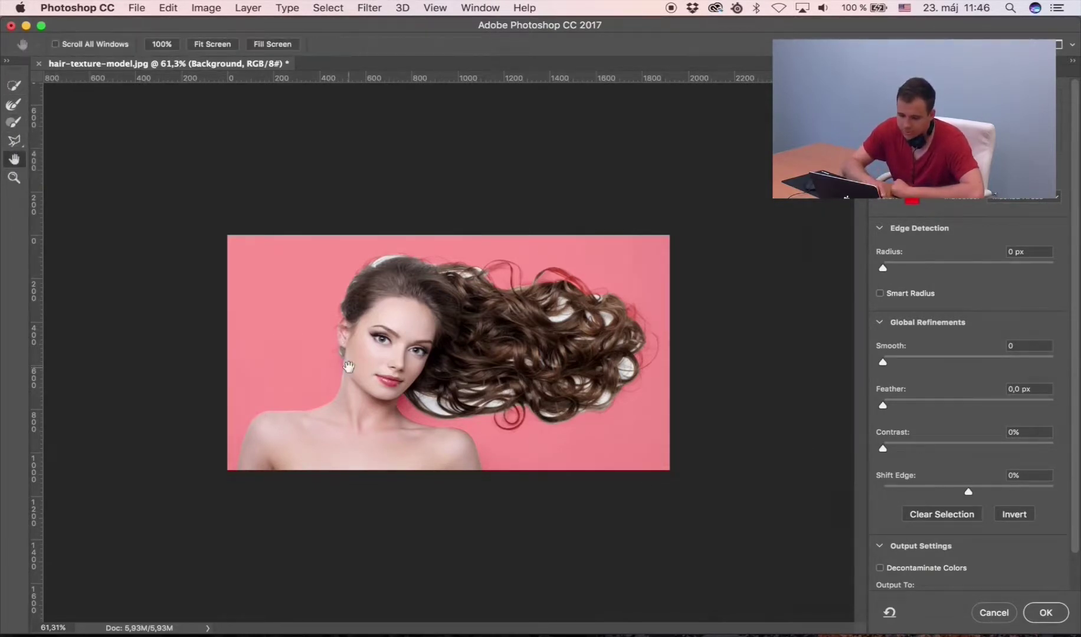
{"action": "scroll", "coordinate": [354, 307], "scroll_direction": "up", "scroll_amount": 2}
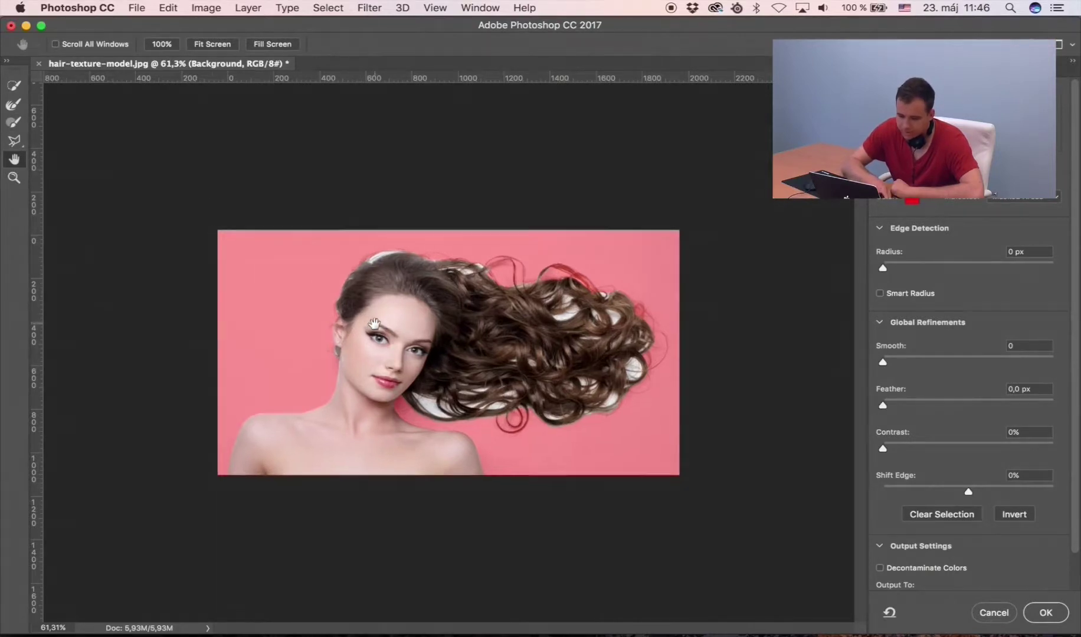
{"action": "scroll", "coordinate": [366, 316], "scroll_direction": "up", "scroll_amount": 2}
{"action": "scroll", "coordinate": [374, 323], "scroll_direction": "up", "scroll_amount": 2}
{"action": "scroll", "coordinate": [374, 323], "scroll_direction": "up", "scroll_amount": 1}
{"action": "scroll", "coordinate": [374, 322], "scroll_direction": "up", "scroll_amount": 1}
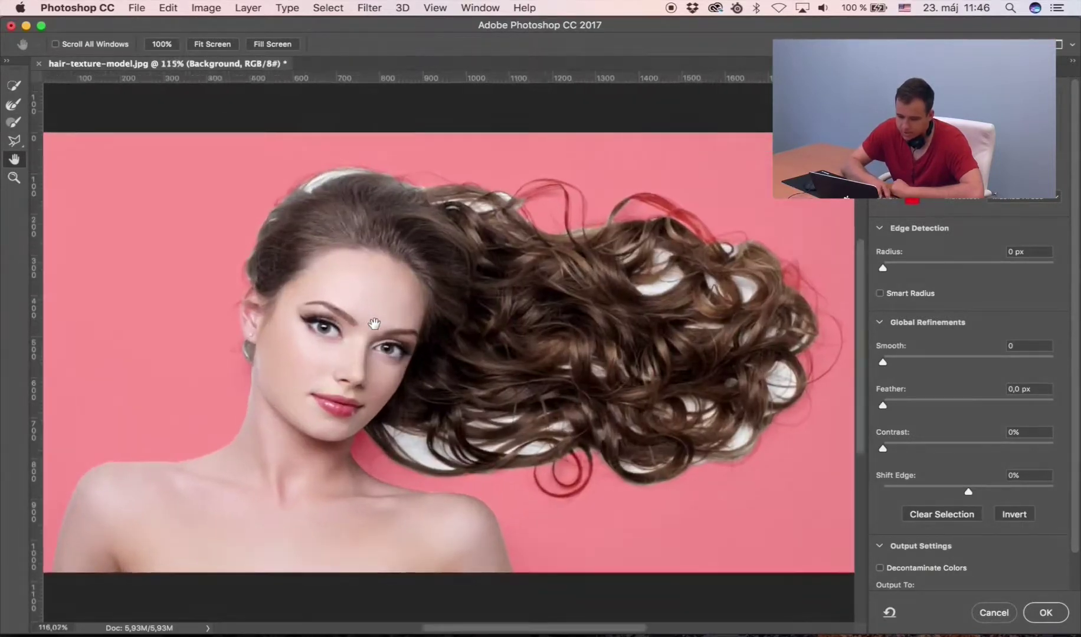
{"action": "scroll", "coordinate": [374, 315], "scroll_direction": "up", "scroll_amount": 1}
{"action": "scroll", "coordinate": [413, 334], "scroll_direction": "up", "scroll_amount": 1}
{"action": "left_click_drag", "start_coordinate": [355, 357], "coordinate": [285, 326]}
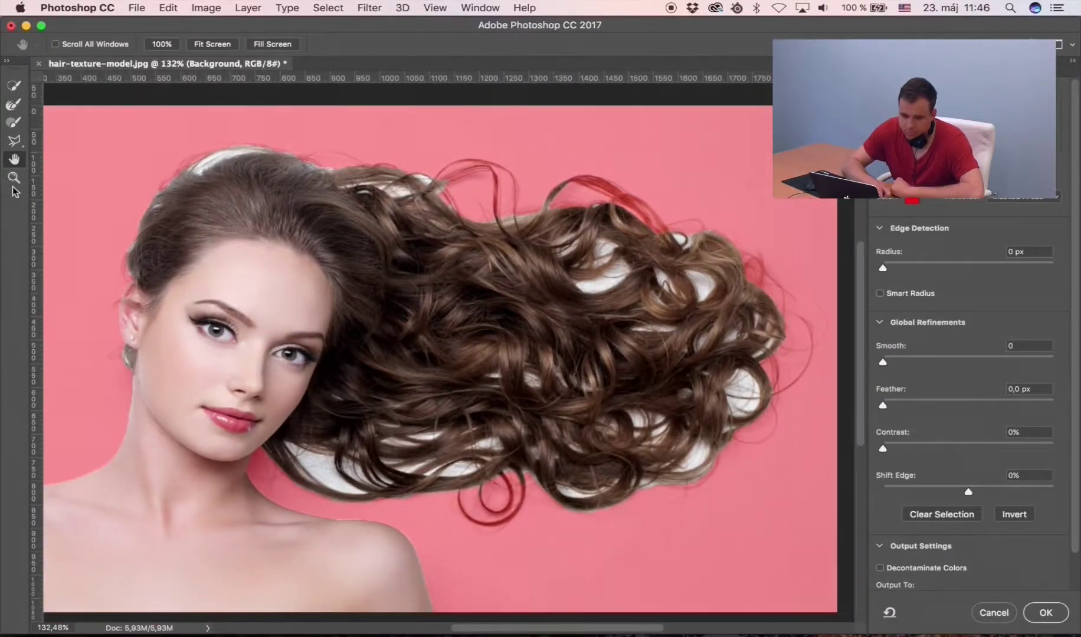
{"action": "left_click", "coordinate": [13, 104]}
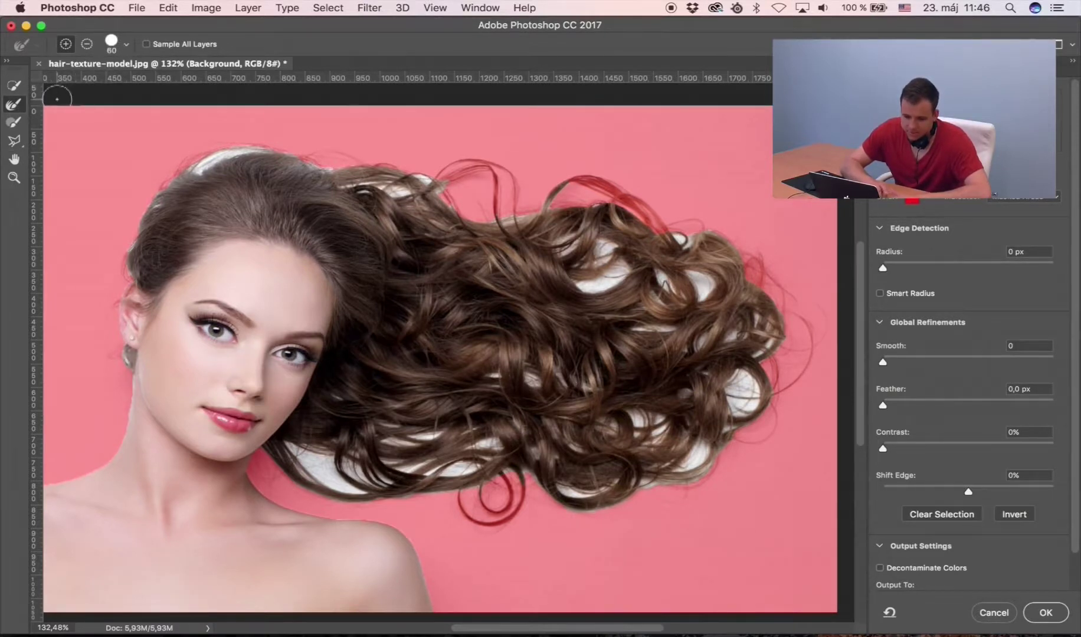
{"action": "left_click", "coordinate": [124, 48]}
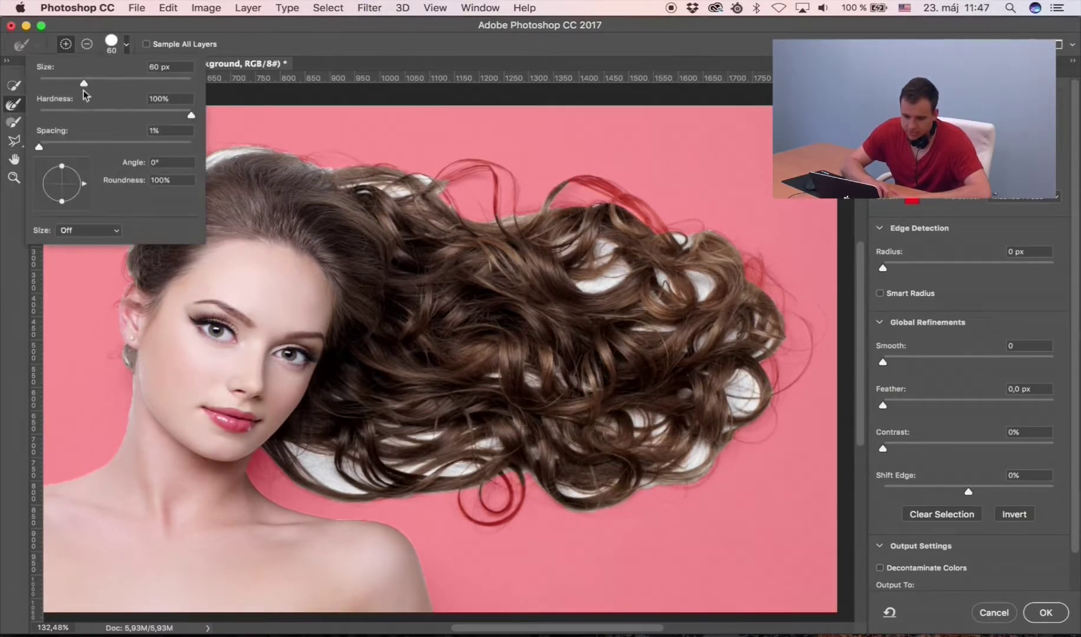
{"action": "left_click", "coordinate": [294, 31]}
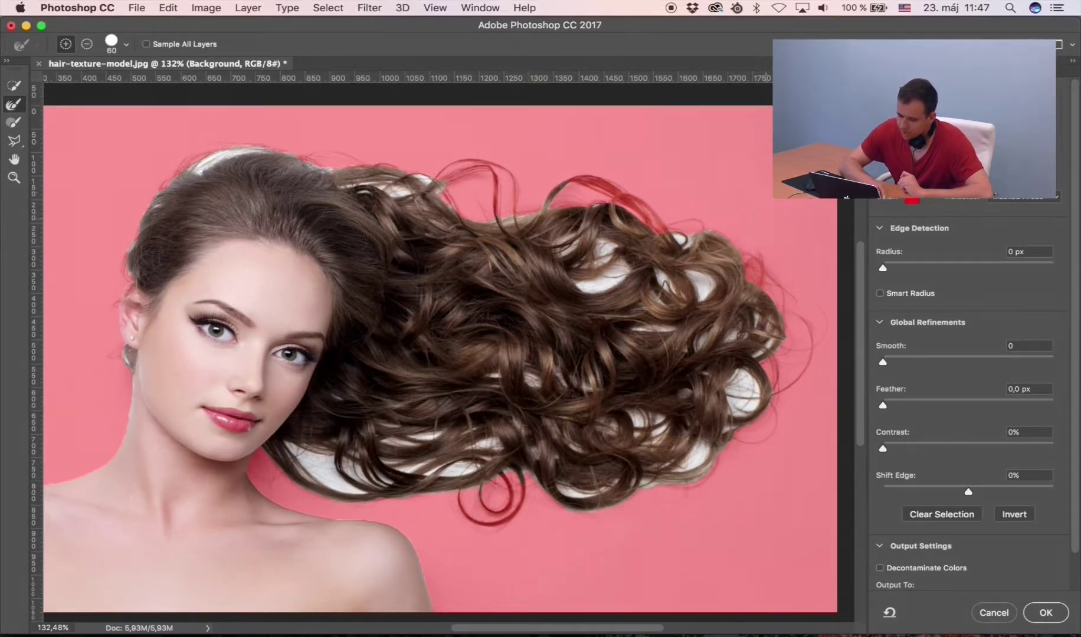
{"action": "scroll", "coordinate": [602, 321], "scroll_direction": "down", "scroll_amount": 2}
{"action": "scroll", "coordinate": [602, 321], "scroll_direction": "down", "scroll_amount": 2}
{"action": "scroll", "coordinate": [602, 321], "scroll_direction": "down", "scroll_amount": 2}
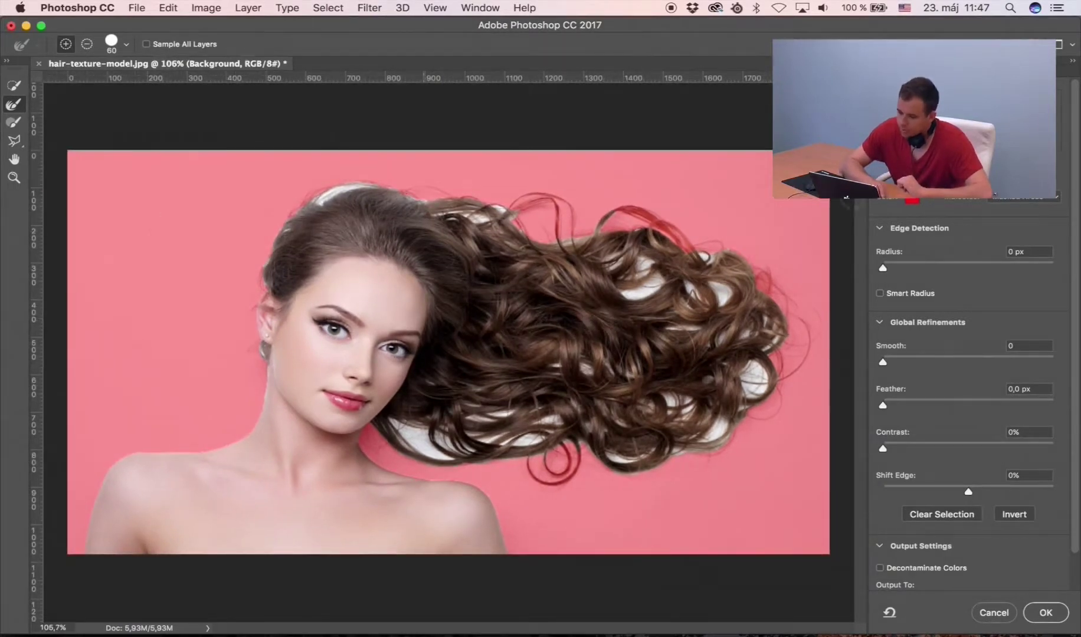
{"action": "left_click", "coordinate": [912, 193]}
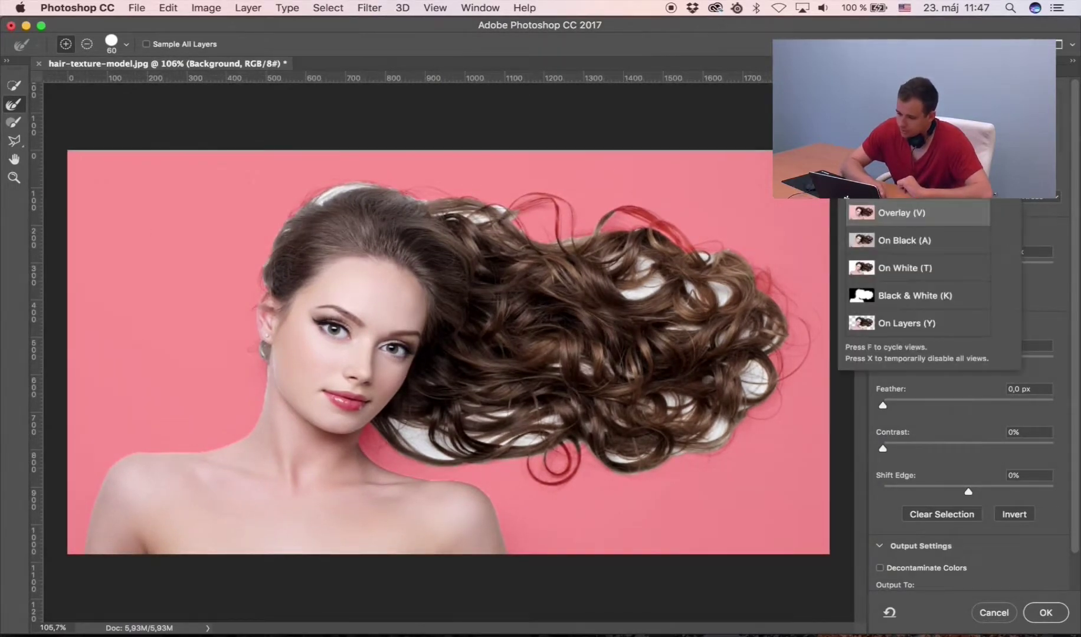
{"action": "left_click", "coordinate": [902, 213]}
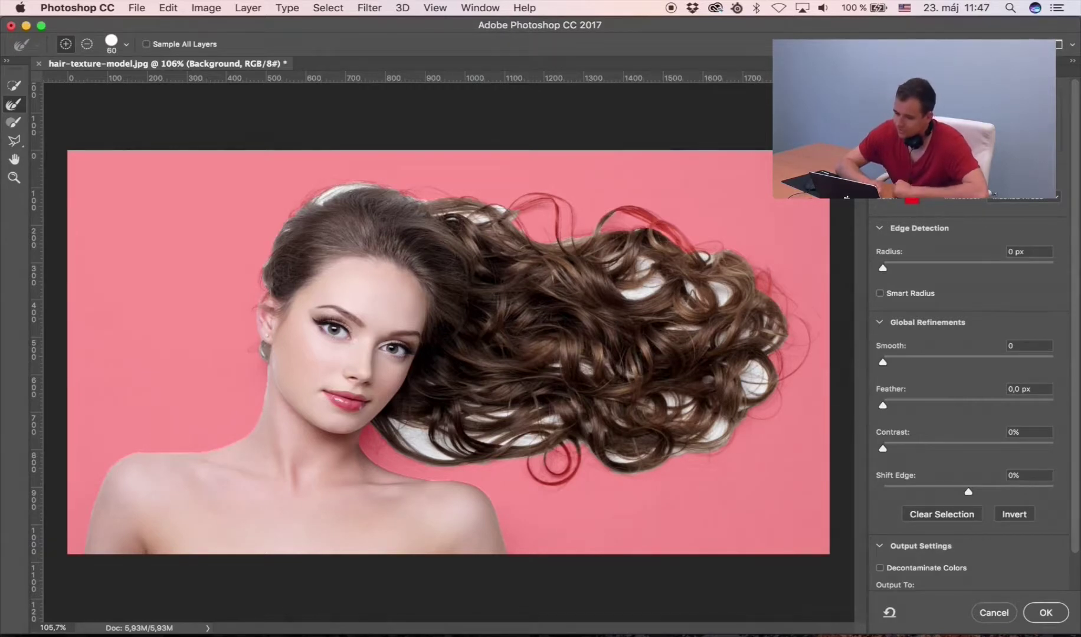
{"action": "left_click", "coordinate": [846, 197]}
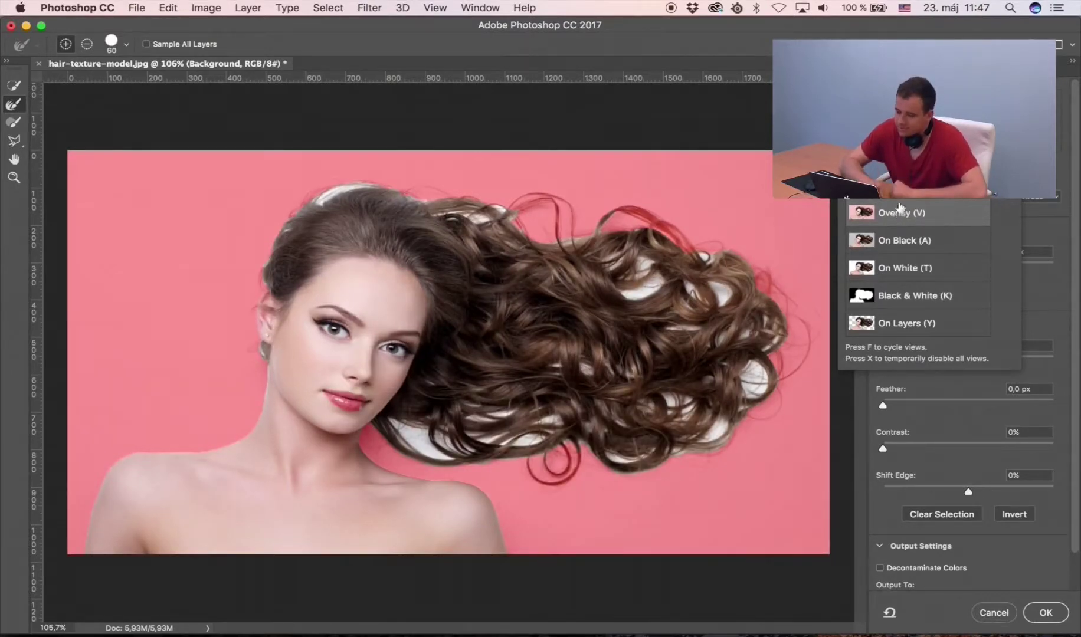
{"action": "left_click", "coordinate": [899, 214]}
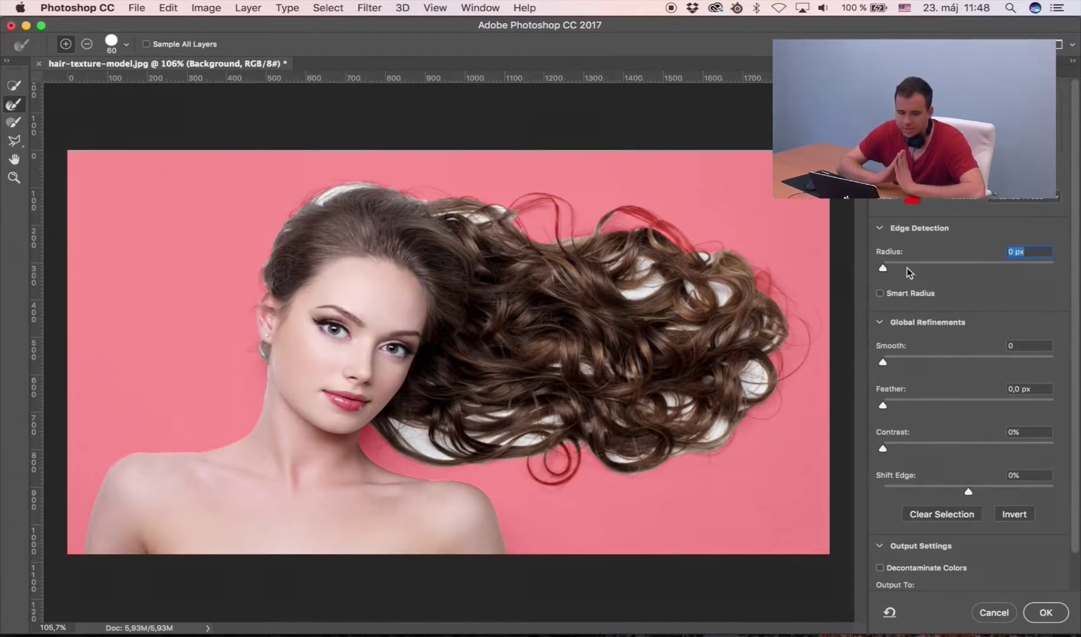
{"action": "left_click", "coordinate": [13, 105]}
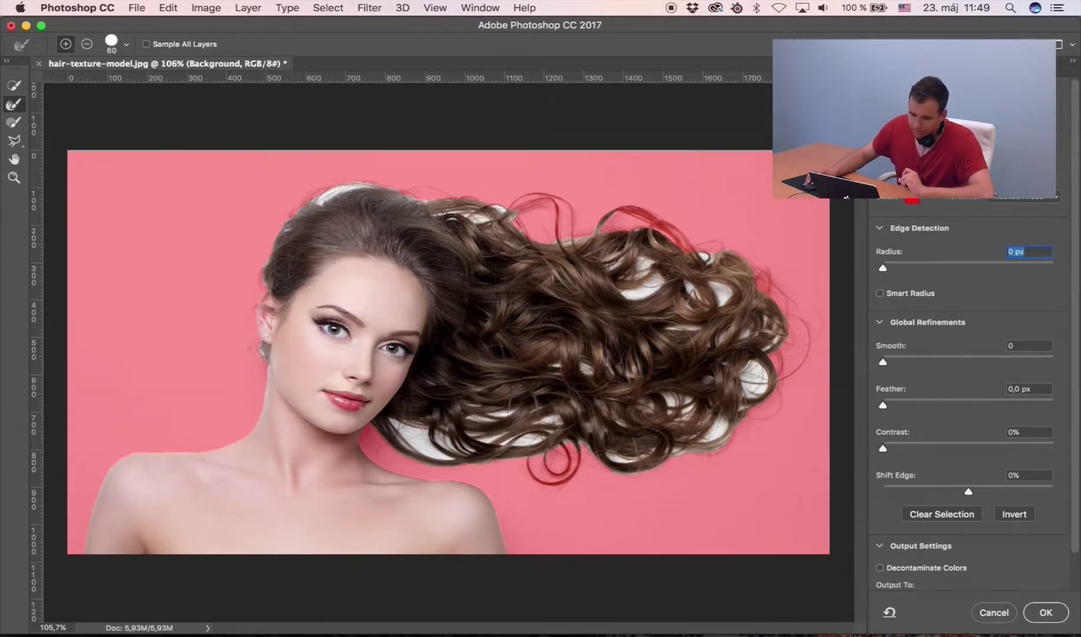
{"action": "mouse_move", "coordinate": [249, 321]}
{"action": "left_mouse_down"}
{"action": "mouse_move", "coordinate": [266, 258]}
{"action": "mouse_move", "coordinate": [328, 190]}
{"action": "left_mouse_up"}
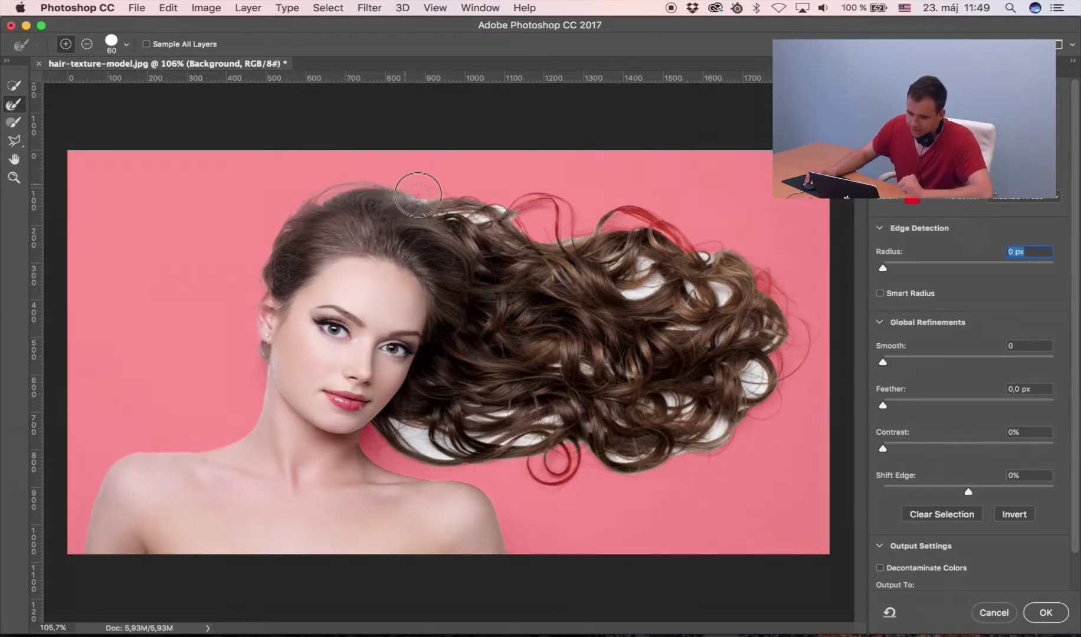
Brush the top hairline, the upper-right red strand, and white patches in the lower curls.
{"action": "mouse_move", "coordinate": [495, 212]}
{"action": "left_mouse_down"}
{"action": "mouse_move", "coordinate": [568, 237]}
{"action": "mouse_move", "coordinate": [474, 217]}
{"action": "mouse_move", "coordinate": [507, 213]}
{"action": "left_mouse_up"}
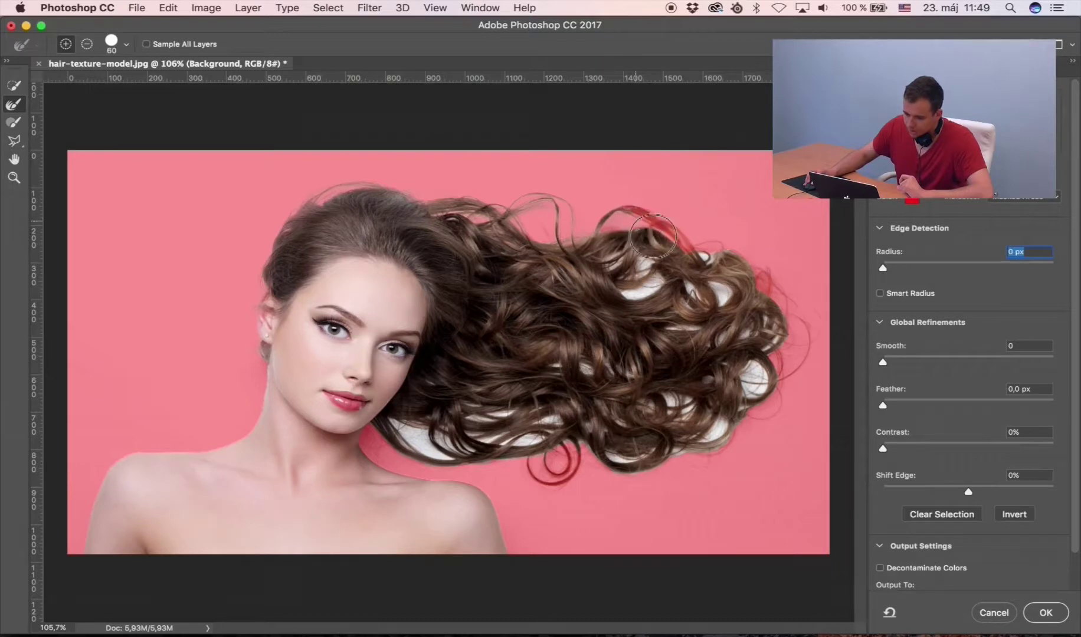
{"action": "mouse_move", "coordinate": [612, 224]}
{"action": "left_mouse_down"}
{"action": "mouse_move", "coordinate": [696, 252]}
{"action": "mouse_move", "coordinate": [803, 337]}
{"action": "mouse_move", "coordinate": [746, 377]}
{"action": "mouse_move", "coordinate": [717, 307]}
{"action": "mouse_move", "coordinate": [623, 262]}
{"action": "left_mouse_up"}
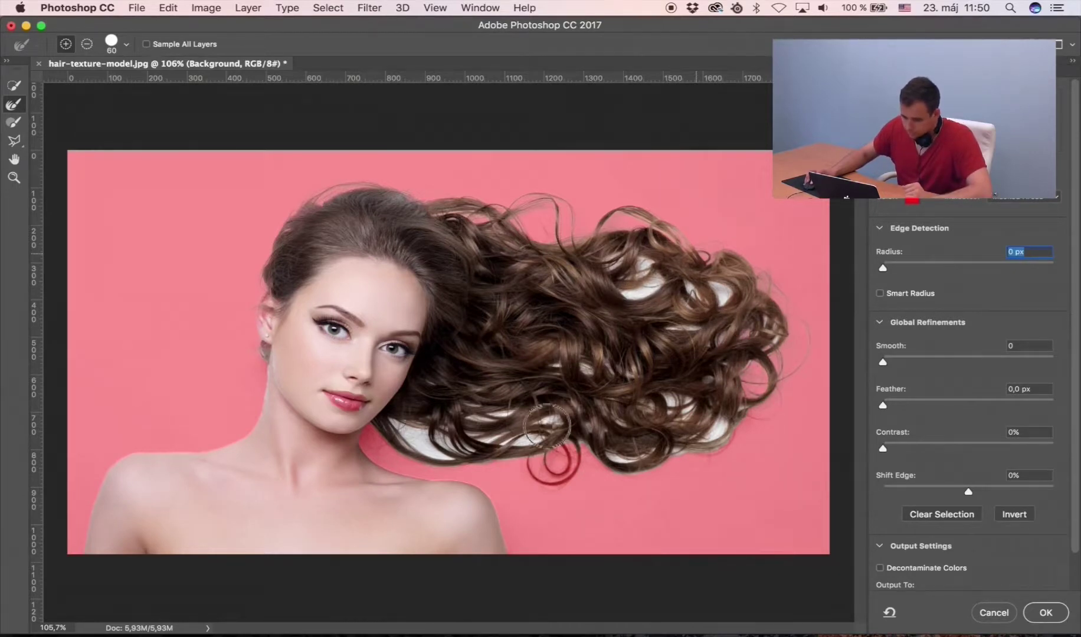
{"action": "left_click_drag", "start_coordinate": [573, 374], "coordinate": [714, 425]}
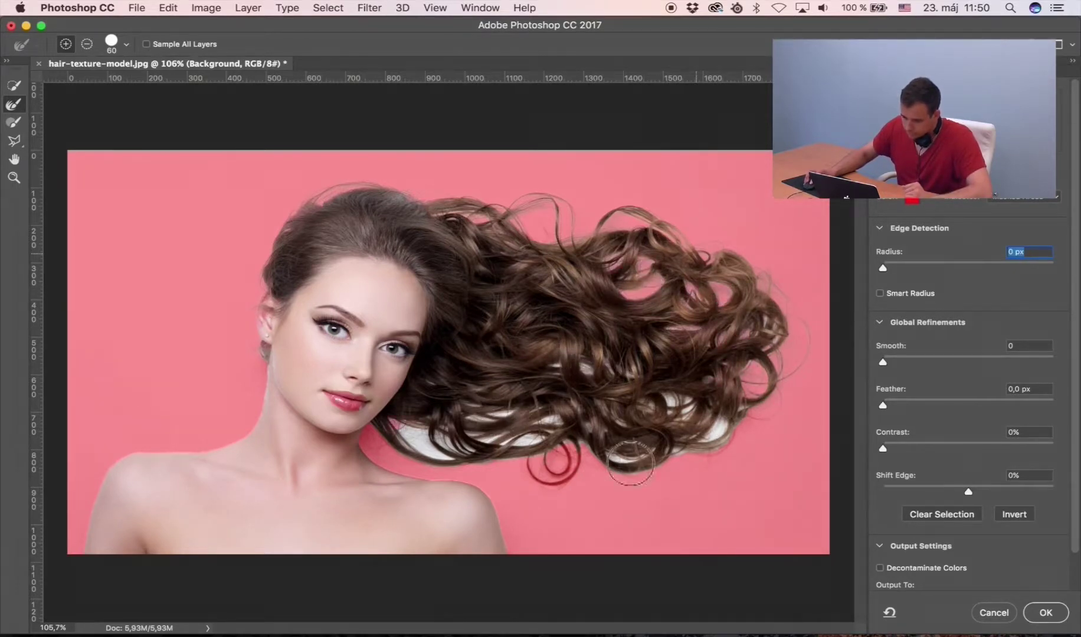
{"action": "left_click_drag", "start_coordinate": [565, 473], "coordinate": [527, 446]}
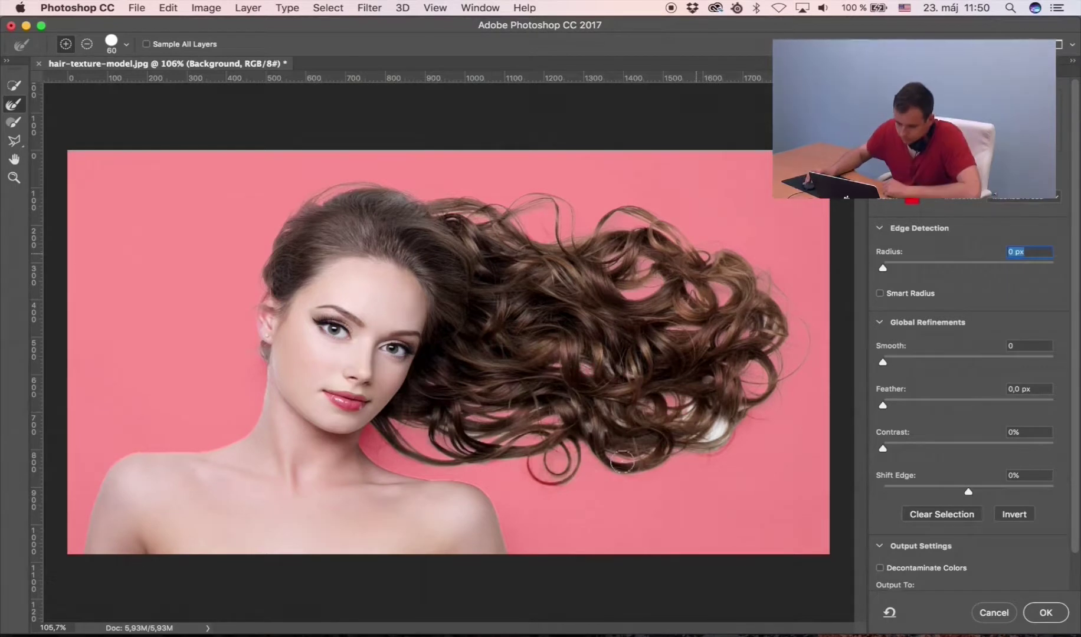
{"action": "left_click_drag", "start_coordinate": [528, 447], "coordinate": [608, 455]}
{"action": "left_click_drag", "start_coordinate": [703, 425], "coordinate": [670, 424]}
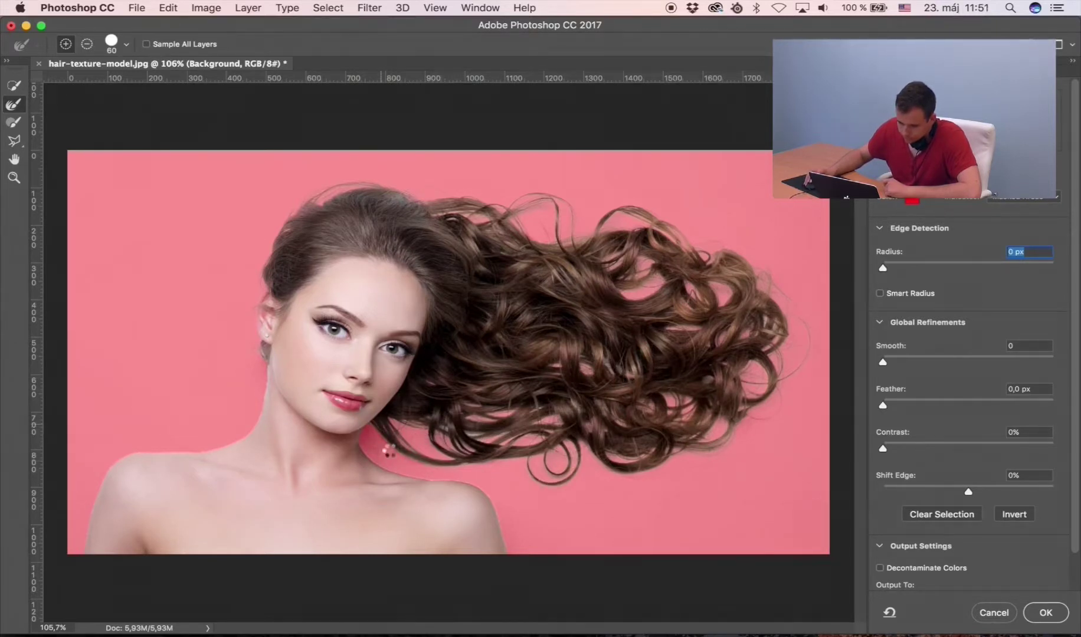
Refine the neck and shoulder edge from the ear down to the shoulder.
{"action": "mouse_move", "coordinate": [365, 450]}
{"action": "left_mouse_down"}
{"action": "mouse_move", "coordinate": [410, 474]}
{"action": "mouse_move", "coordinate": [501, 493]}
{"action": "mouse_move", "coordinate": [518, 559]}
{"action": "left_mouse_up"}
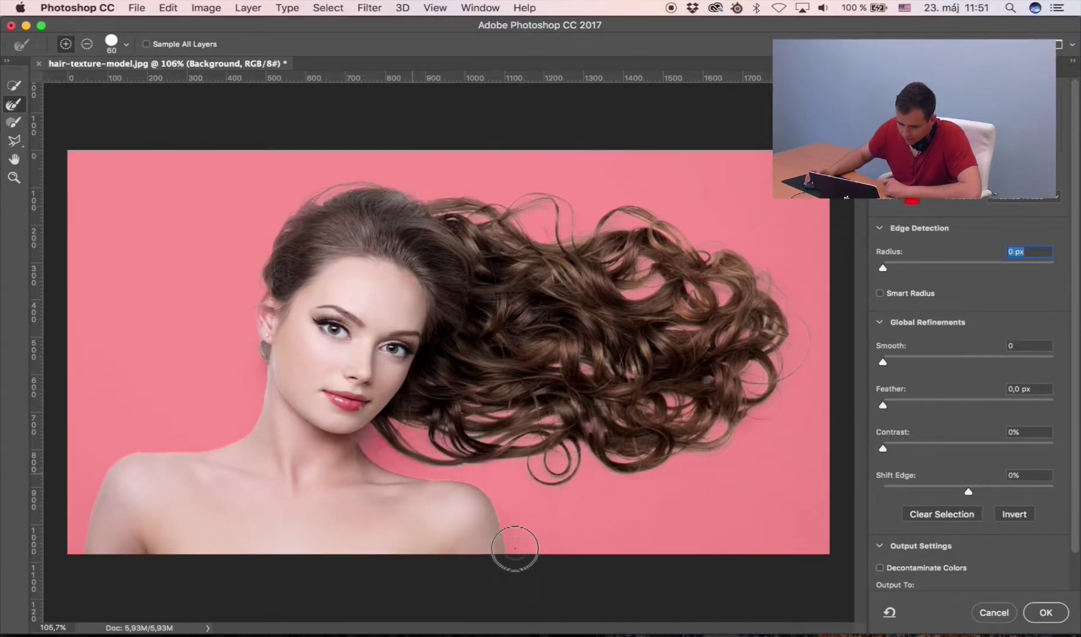
{"action": "mouse_move", "coordinate": [261, 369]}
{"action": "left_mouse_down"}
{"action": "mouse_move", "coordinate": [159, 445]}
{"action": "mouse_move", "coordinate": [107, 456]}
{"action": "mouse_move", "coordinate": [89, 490]}
{"action": "mouse_move", "coordinate": [86, 576]}
{"action": "left_mouse_up"}
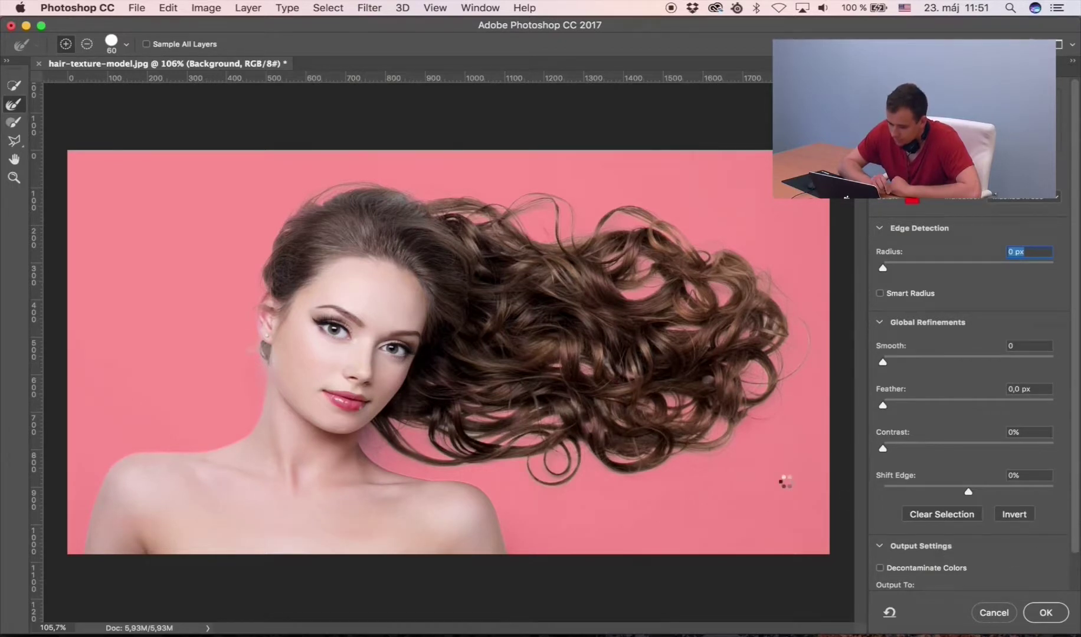
{"action": "scroll", "coordinate": [987, 549], "scroll_direction": "down", "scroll_amount": 2}
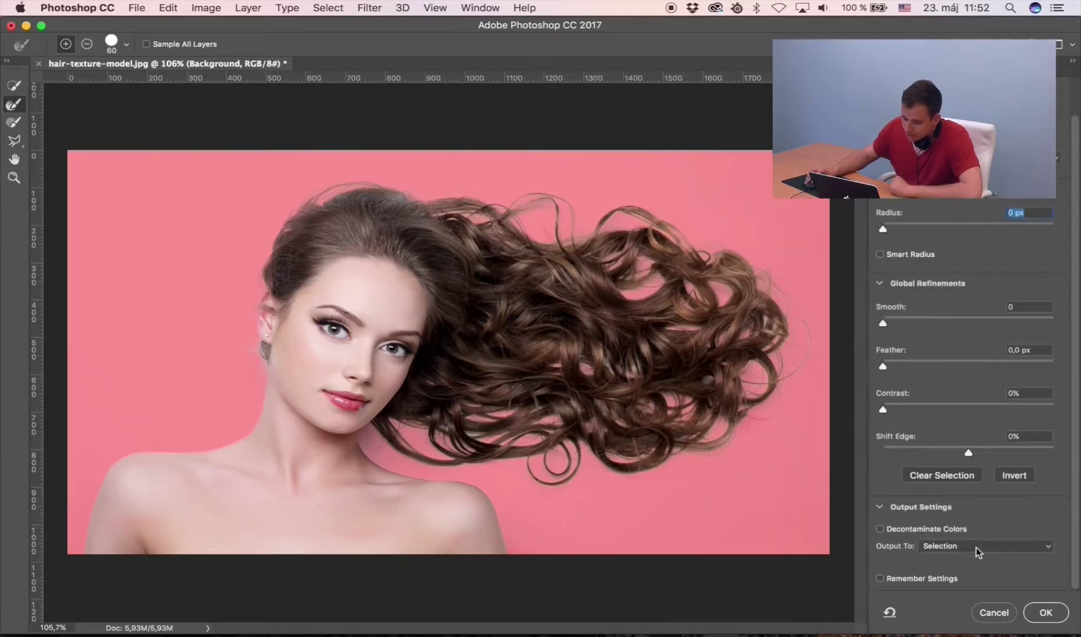
Set Output To: New Layer and apply the Select and Mask refinement.
{"action": "left_click", "coordinate": [976, 547]}
{"action": "left_click", "coordinate": [891, 551]}
{"action": "left_click", "coordinate": [955, 547]}
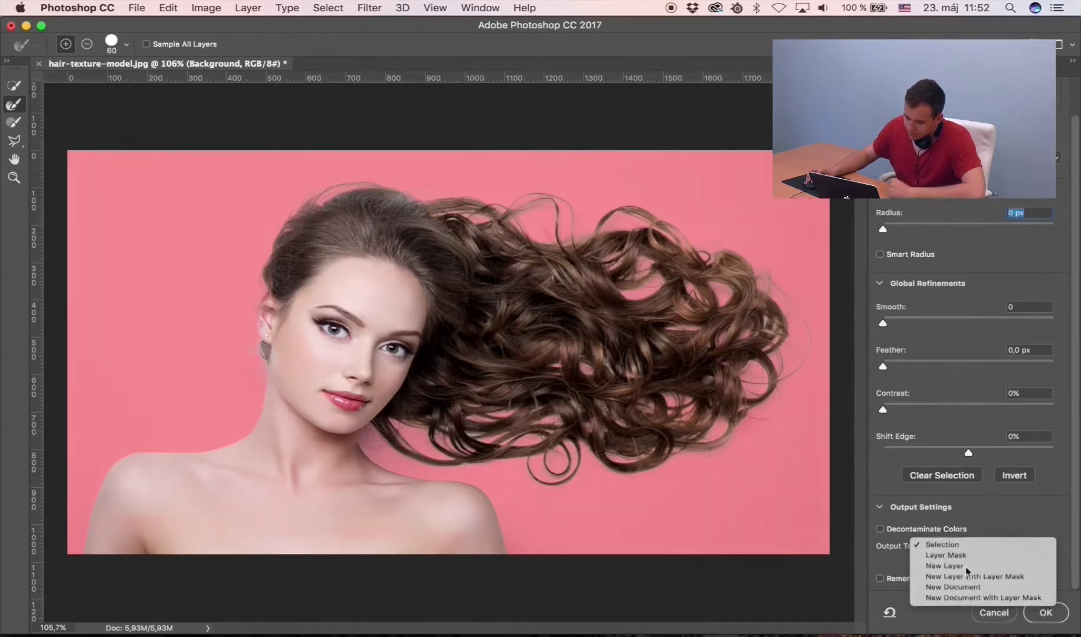
{"action": "left_click", "coordinate": [967, 567]}
{"action": "left_click", "coordinate": [1033, 615]}
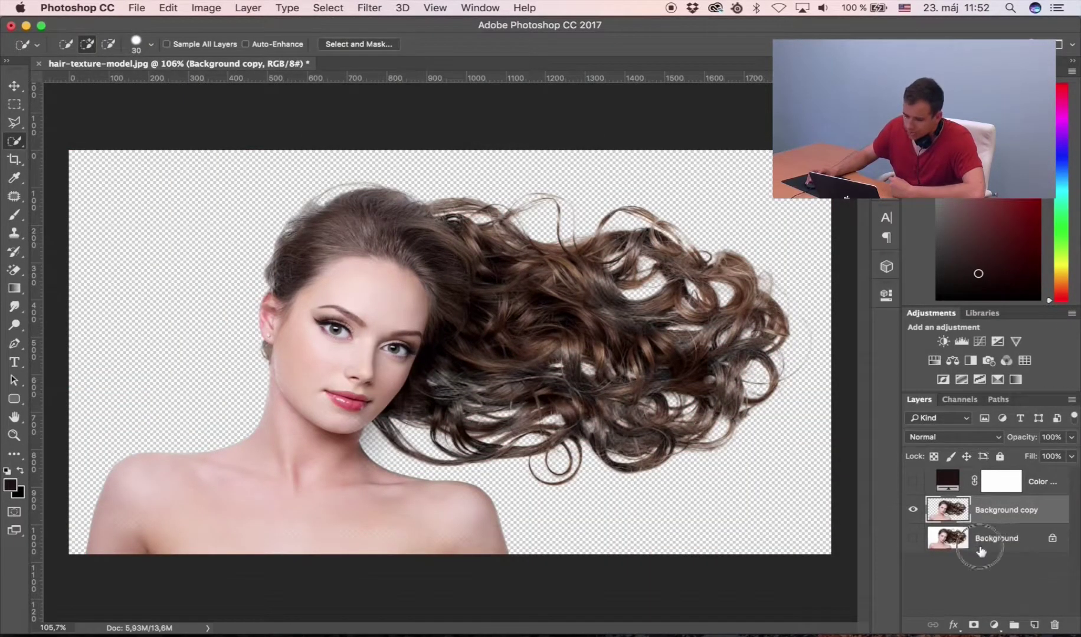
{"action": "left_click", "coordinate": [997, 538]}
{"action": "left_click", "coordinate": [912, 509]}
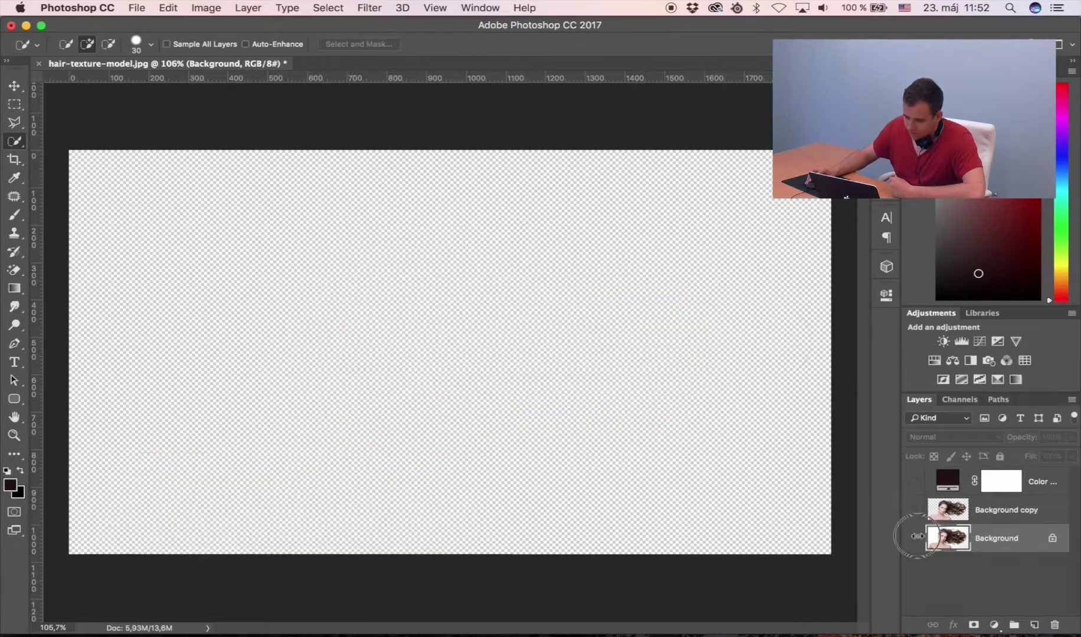
{"action": "left_click", "coordinate": [912, 538]}
{"action": "left_click", "coordinate": [912, 510]}
{"action": "left_click", "coordinate": [913, 538]}
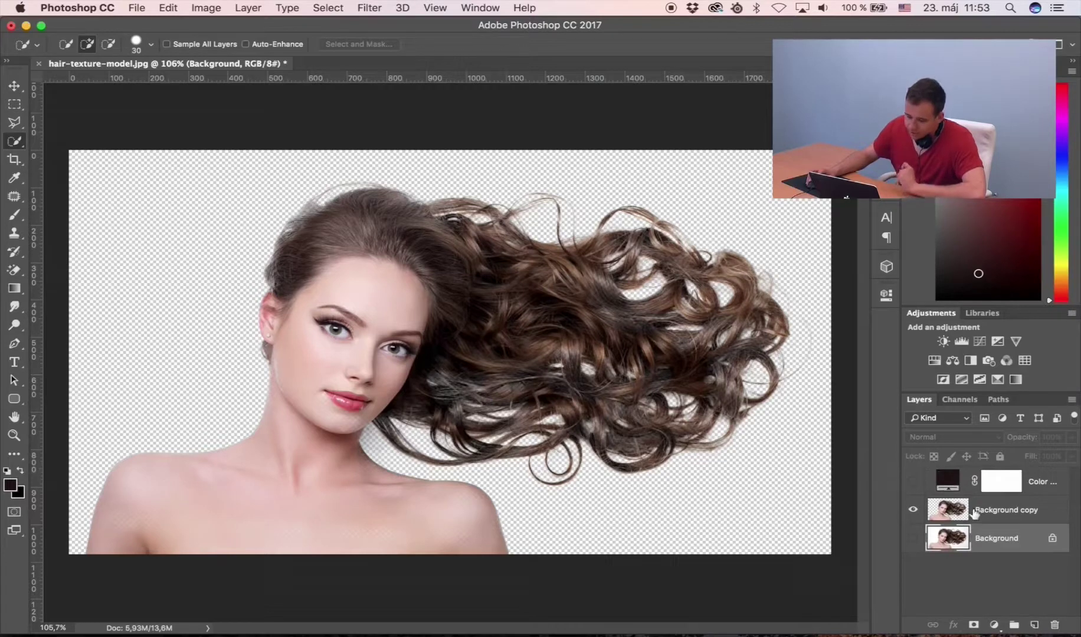
{"action": "key", "text": "alt+bracketright"}
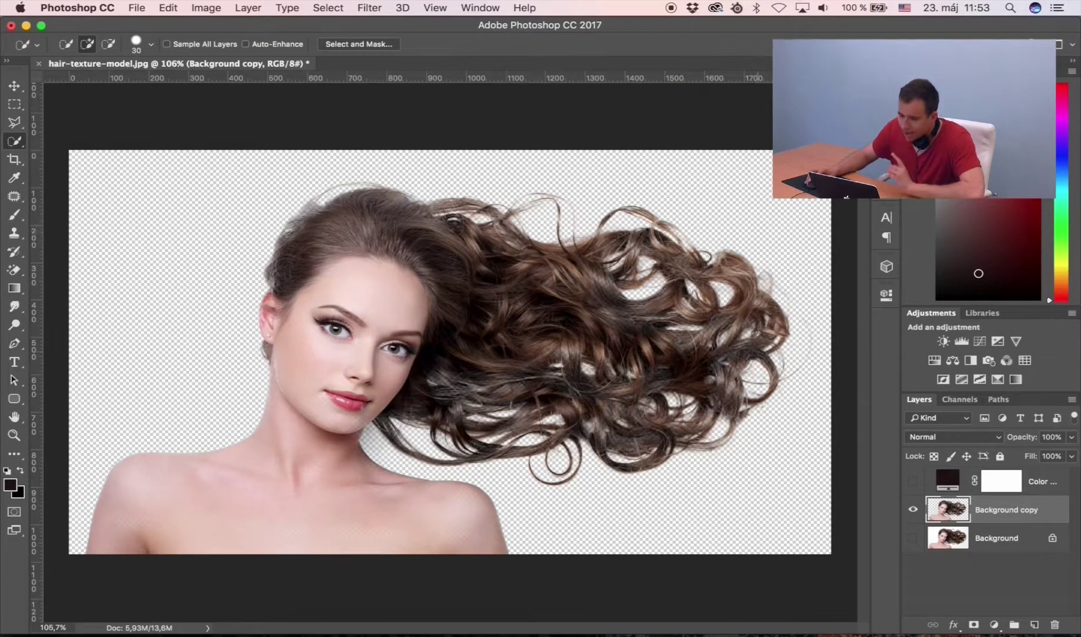
Show the Color Fill 1 layer and drag it beneath the Background copy layer.
{"action": "left_click", "coordinate": [959, 486]}
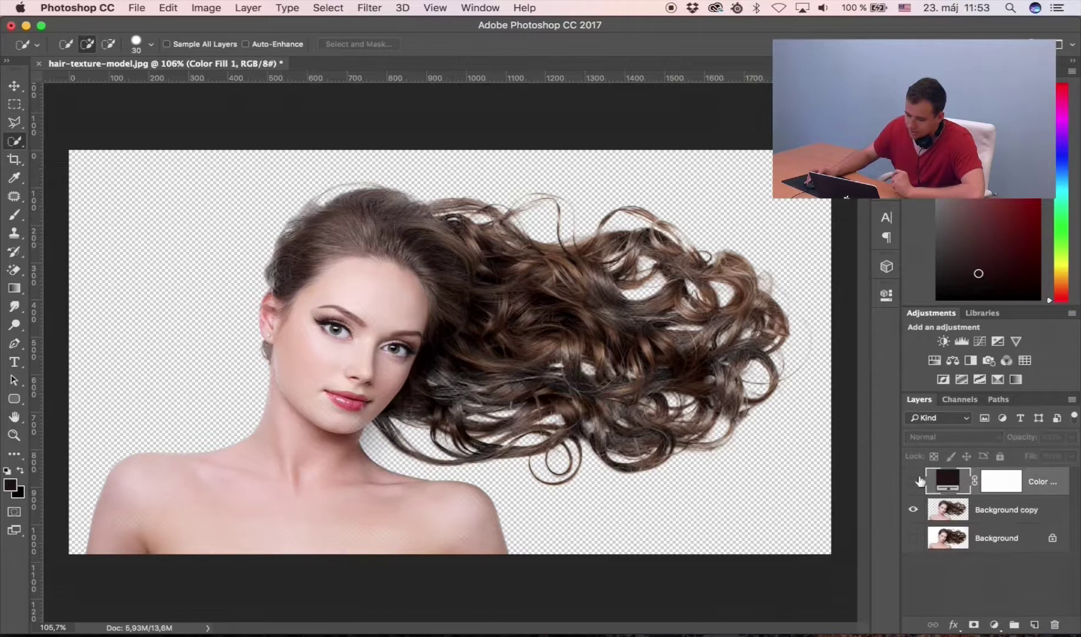
{"action": "left_click", "coordinate": [914, 481]}
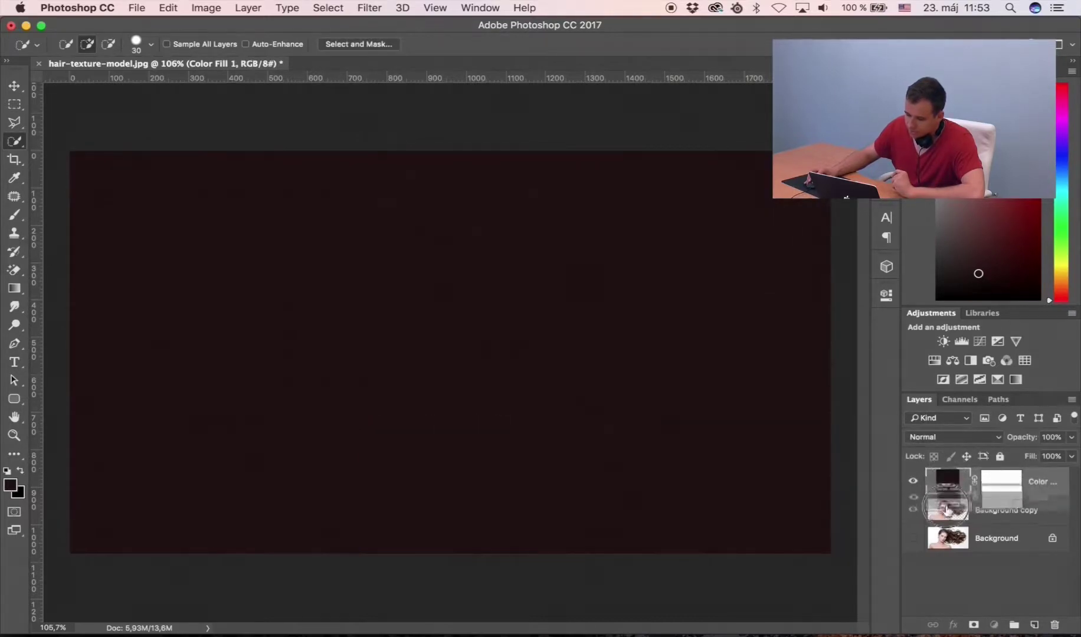
{"action": "left_click_drag", "start_coordinate": [947, 481], "coordinate": [947, 518]}
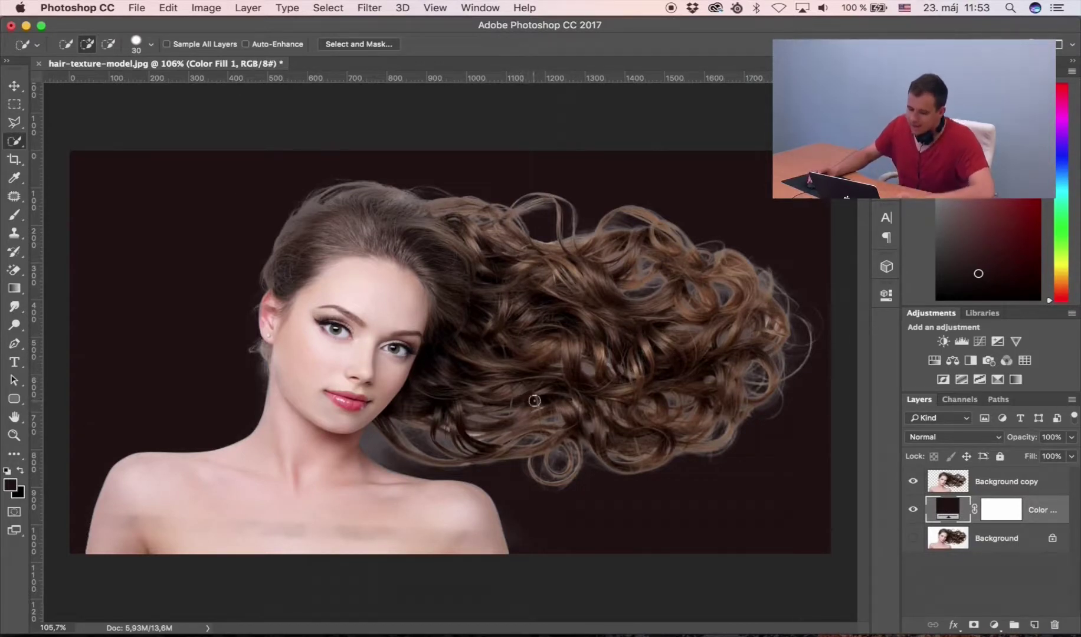
{"action": "scroll", "coordinate": [538, 405], "scroll_direction": "down", "scroll_amount": 1}
{"action": "scroll", "coordinate": [538, 405], "scroll_direction": "down", "scroll_amount": 4}
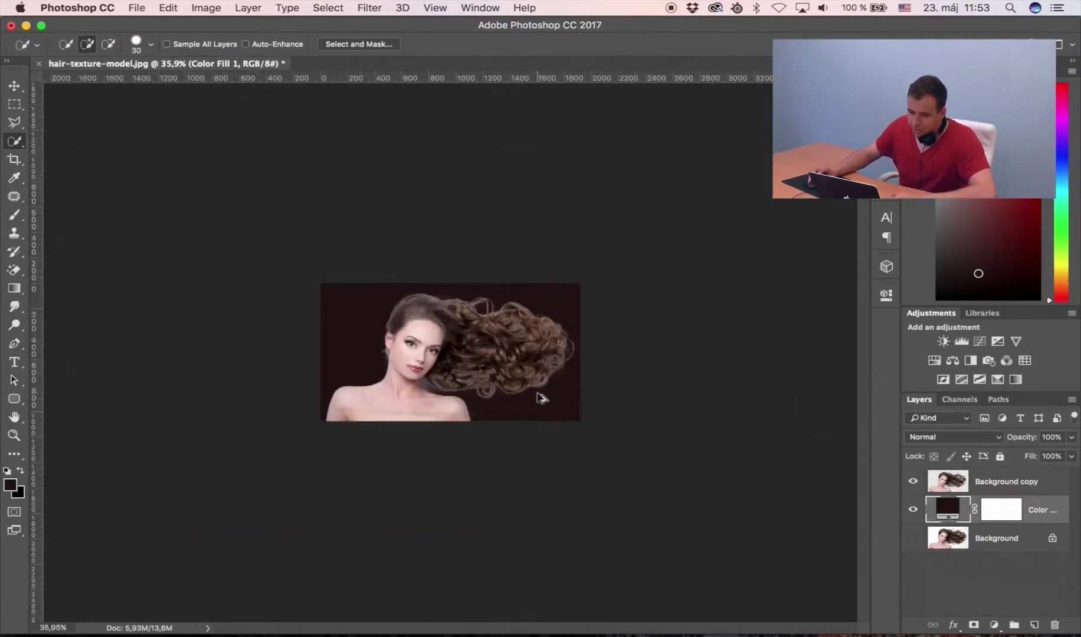
{"action": "scroll", "coordinate": [538, 398], "scroll_direction": "up", "scroll_amount": 3}
{"action": "scroll", "coordinate": [538, 399], "scroll_direction": "up", "scroll_amount": 2}
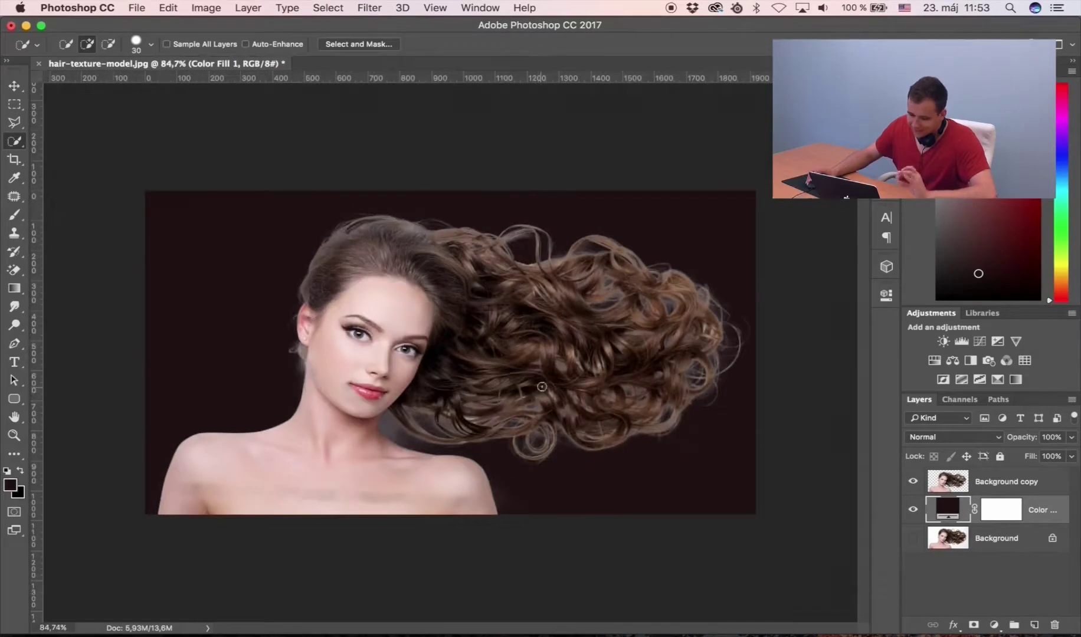